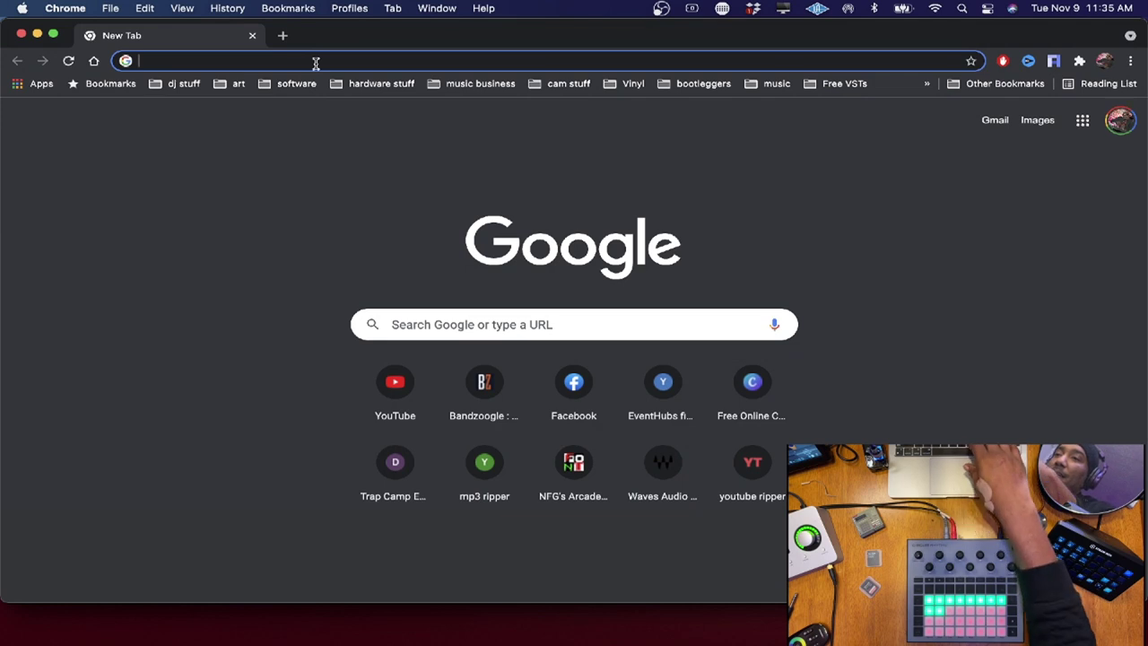
- Go to novationmusic.com and open the customer portal for the logged-in account
text(no)
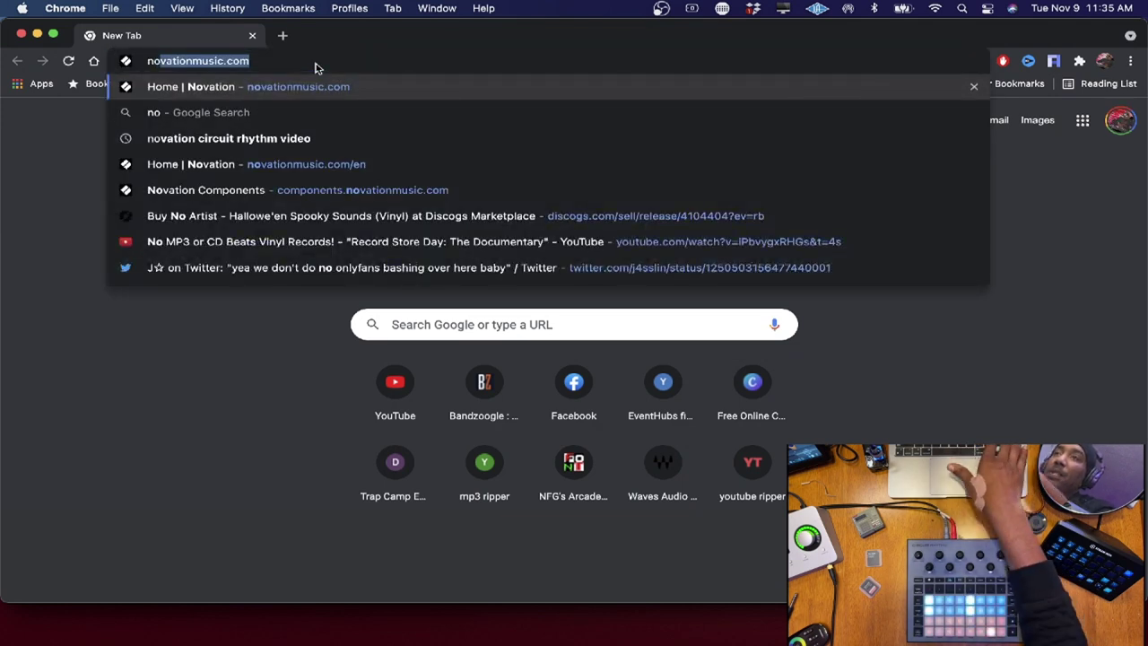
key(Return)
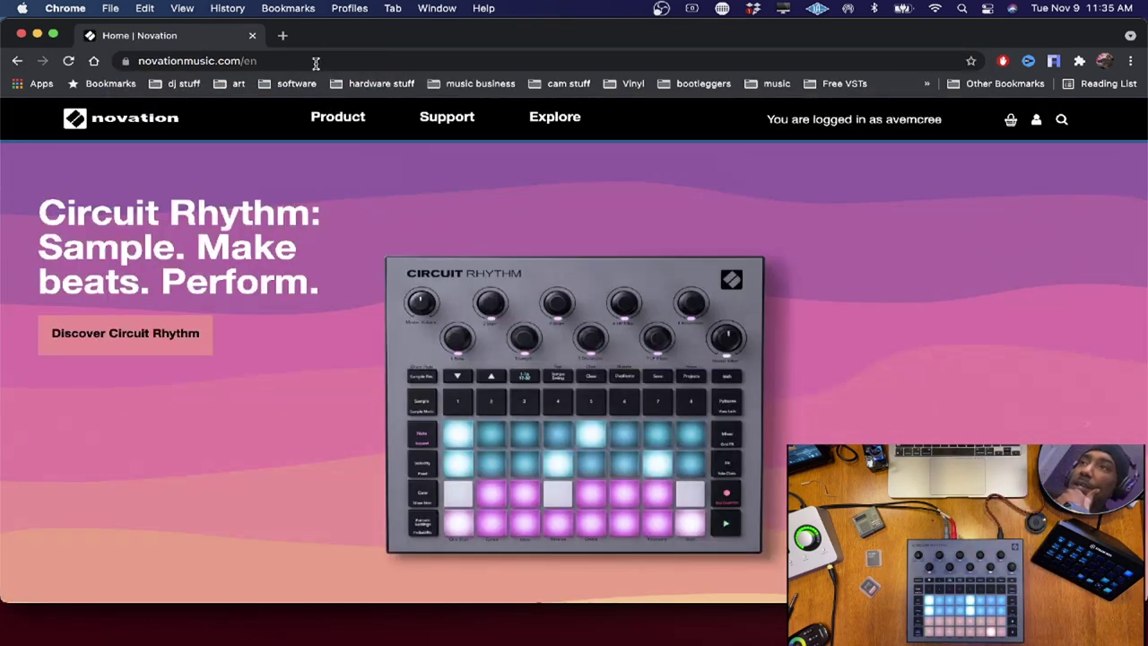
mouse_move(435, 126)
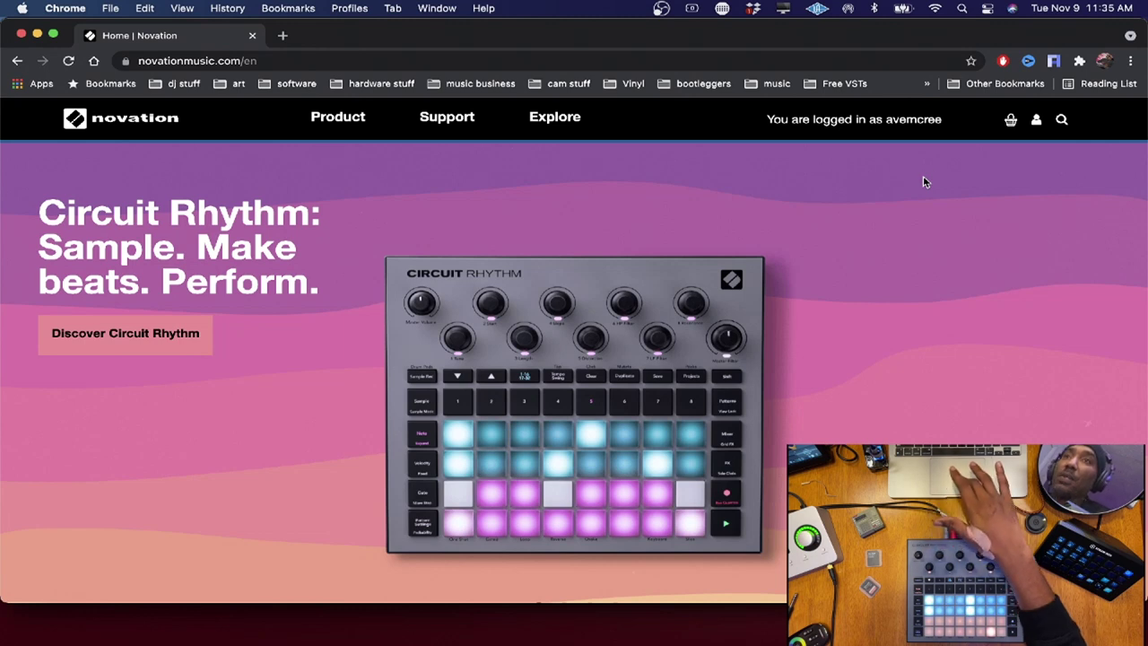
click(1037, 121)
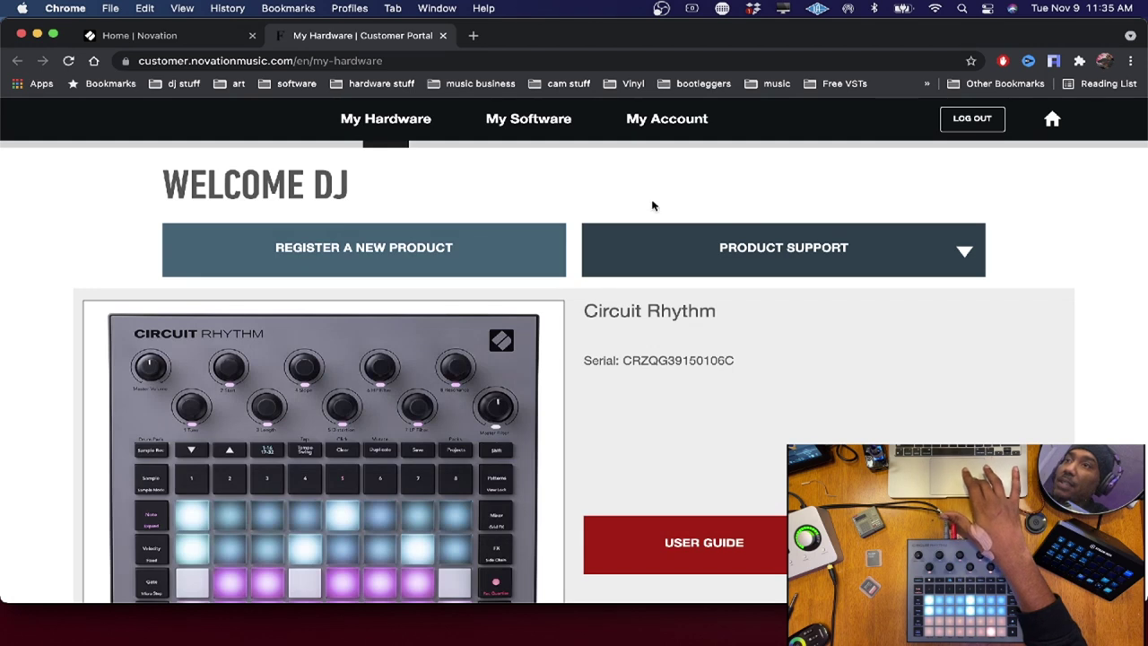
- Open the details of Novation Components from the account's software list
click(527, 120)
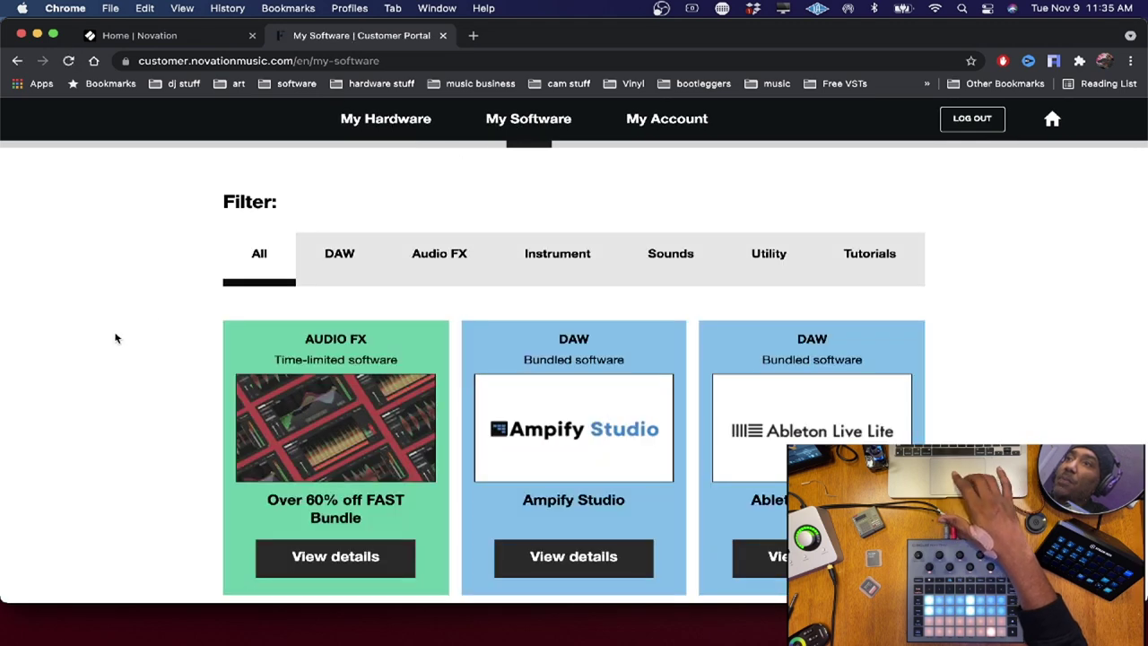
scroll(115, 338, down, 3)
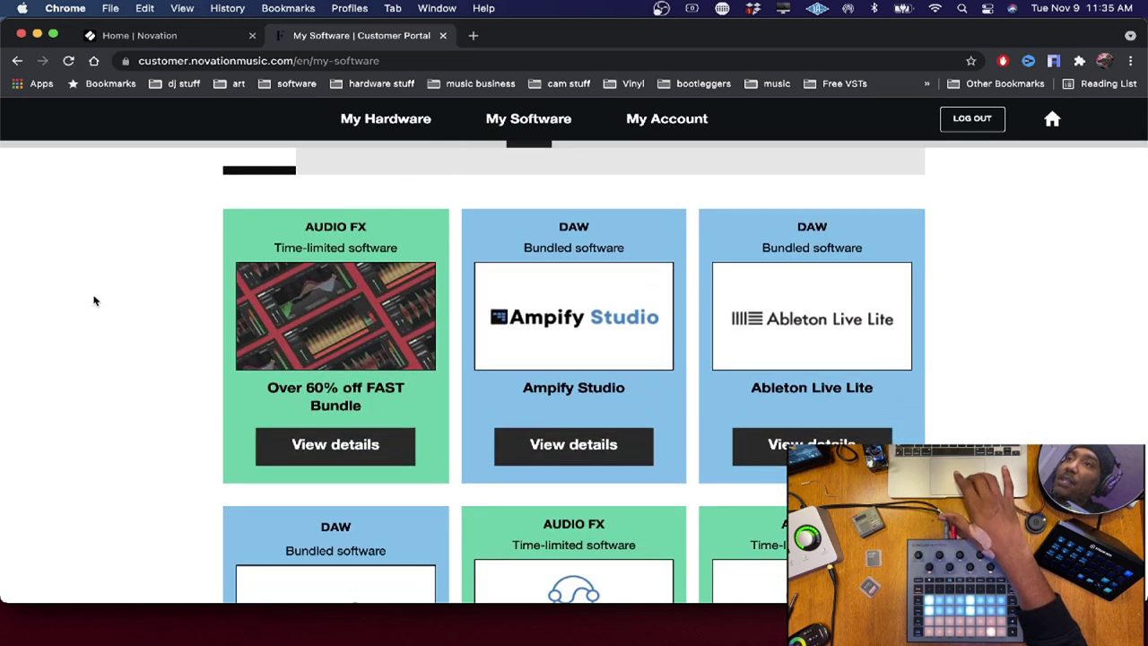
scroll(94, 300, down, 15)
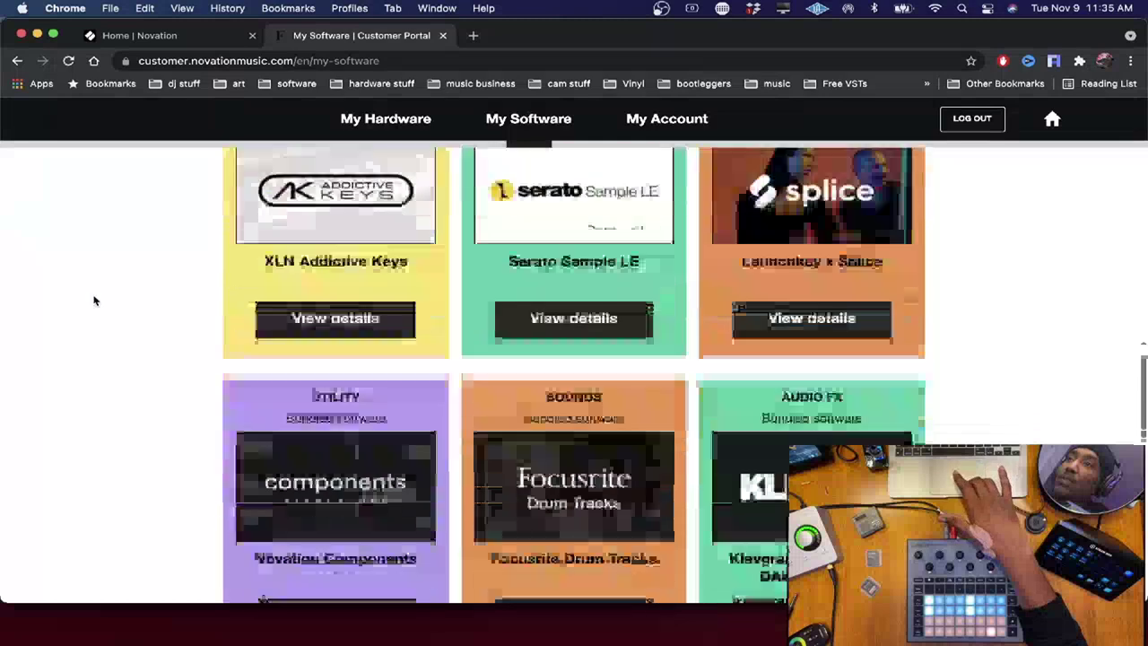
scroll(94, 301, down, 5)
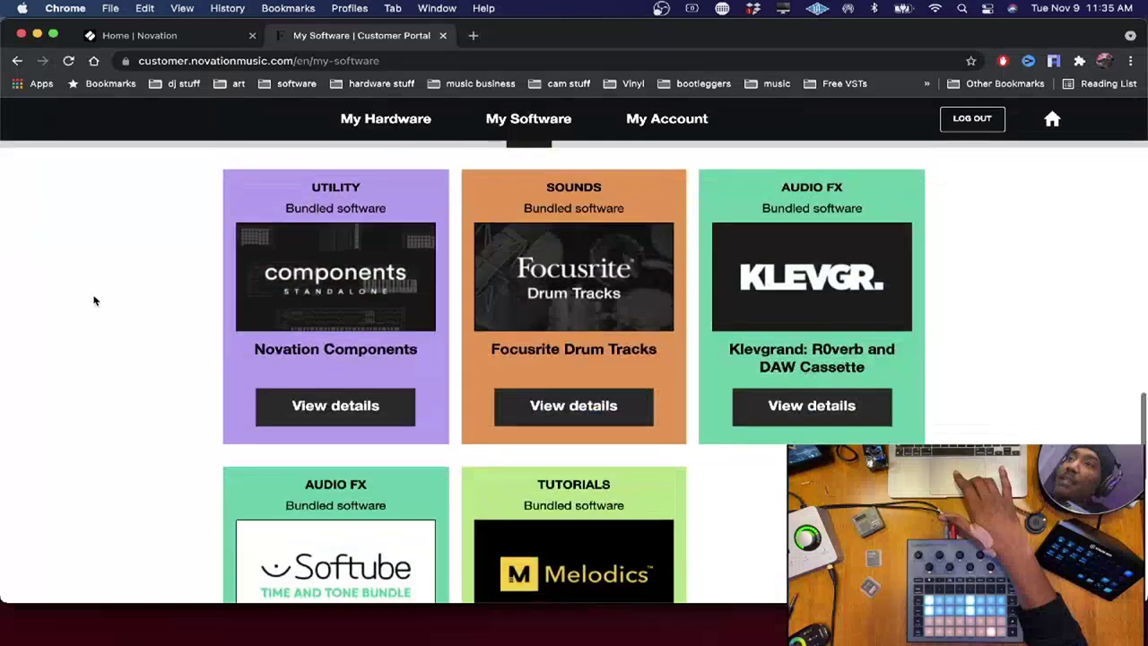
click(323, 402)
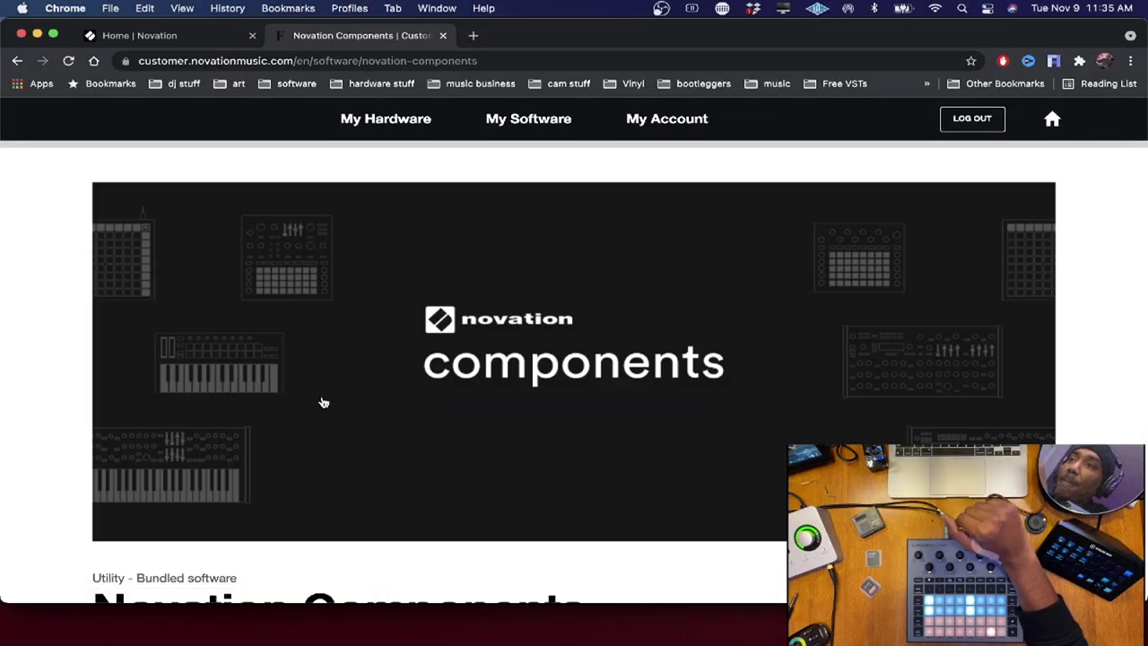
- Launch the web version of Components and choose Circuit Rhythm as the product
scroll(40, 441, down, 6)
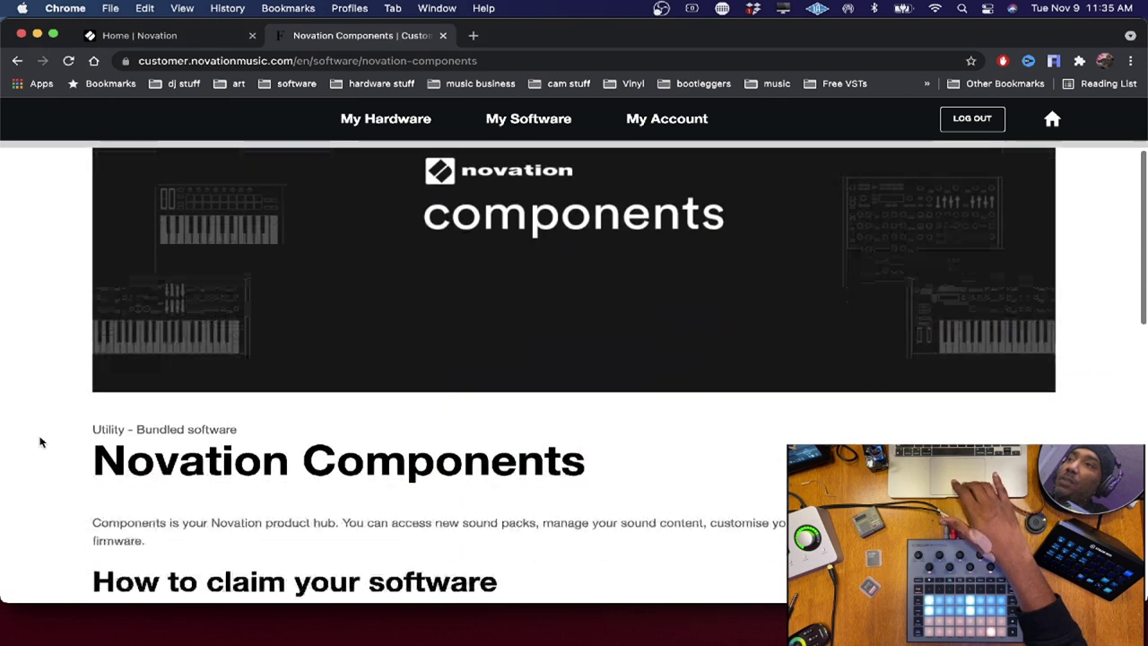
scroll(34, 428, down, 2)
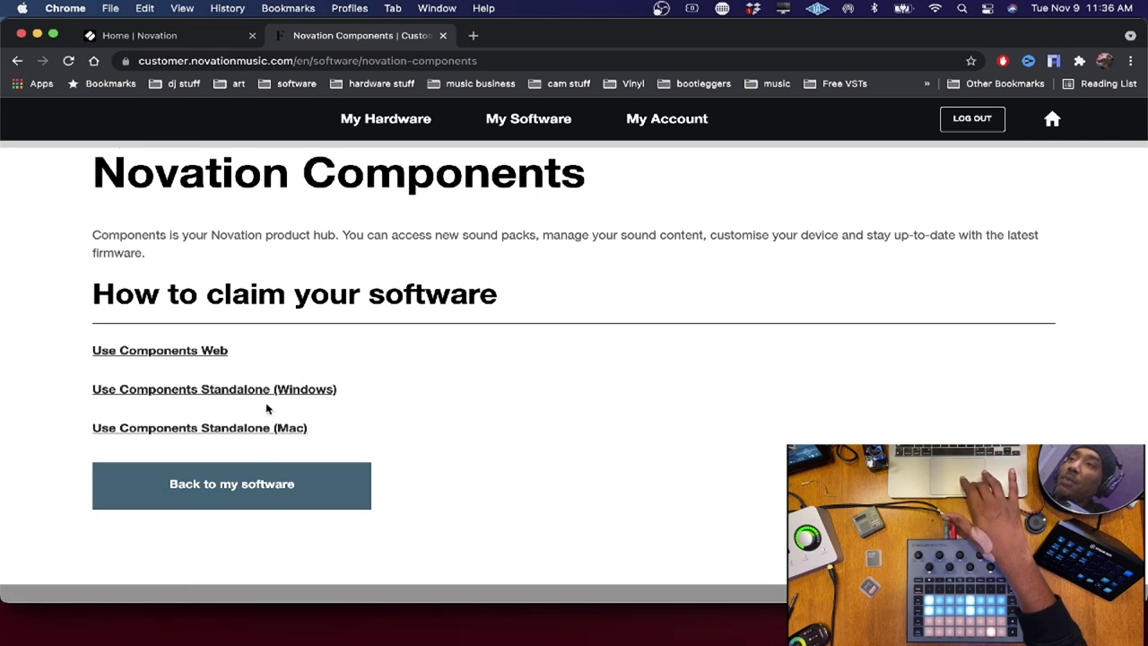
click(191, 353)
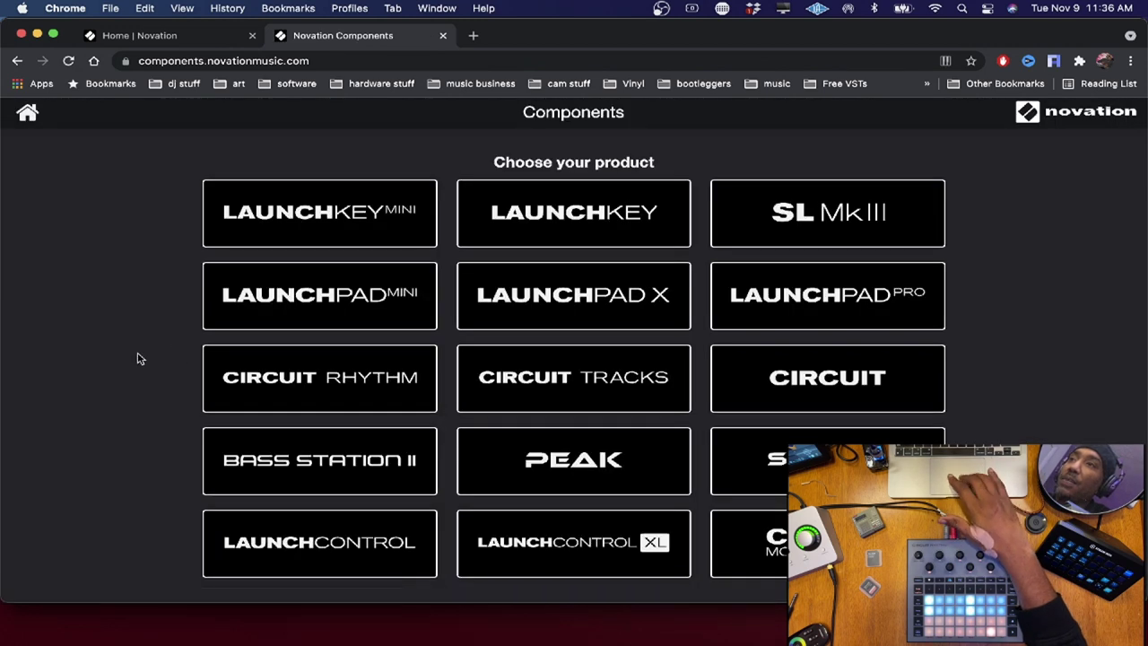
click(299, 394)
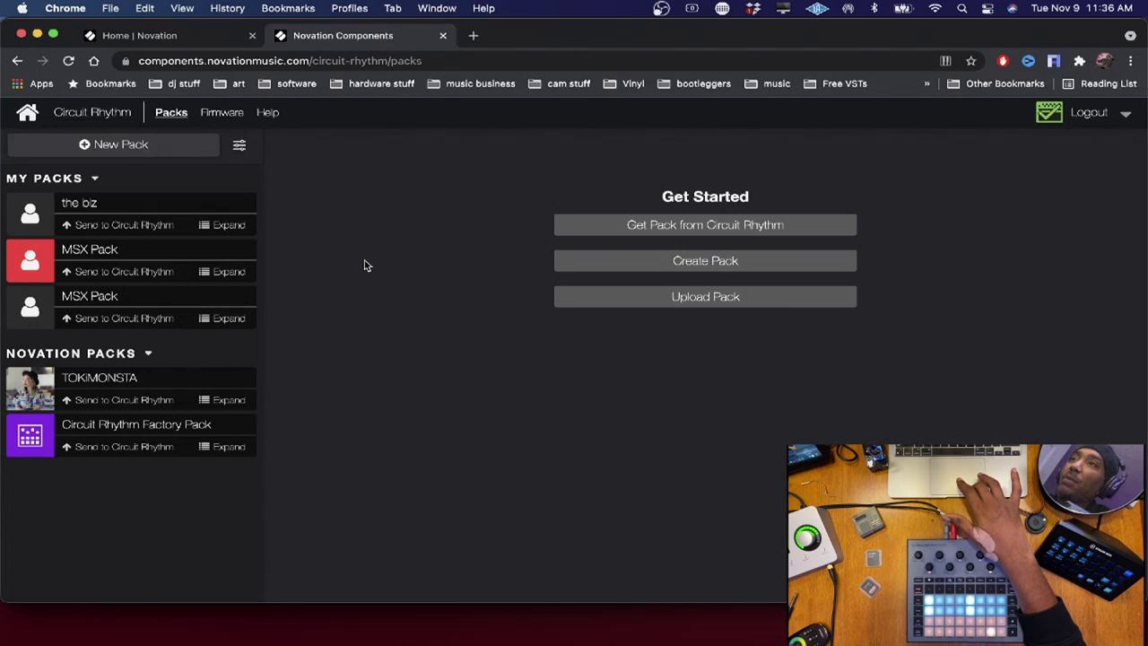
- Check the Circuit Rhythm's firmware version and the release notes
click(222, 114)
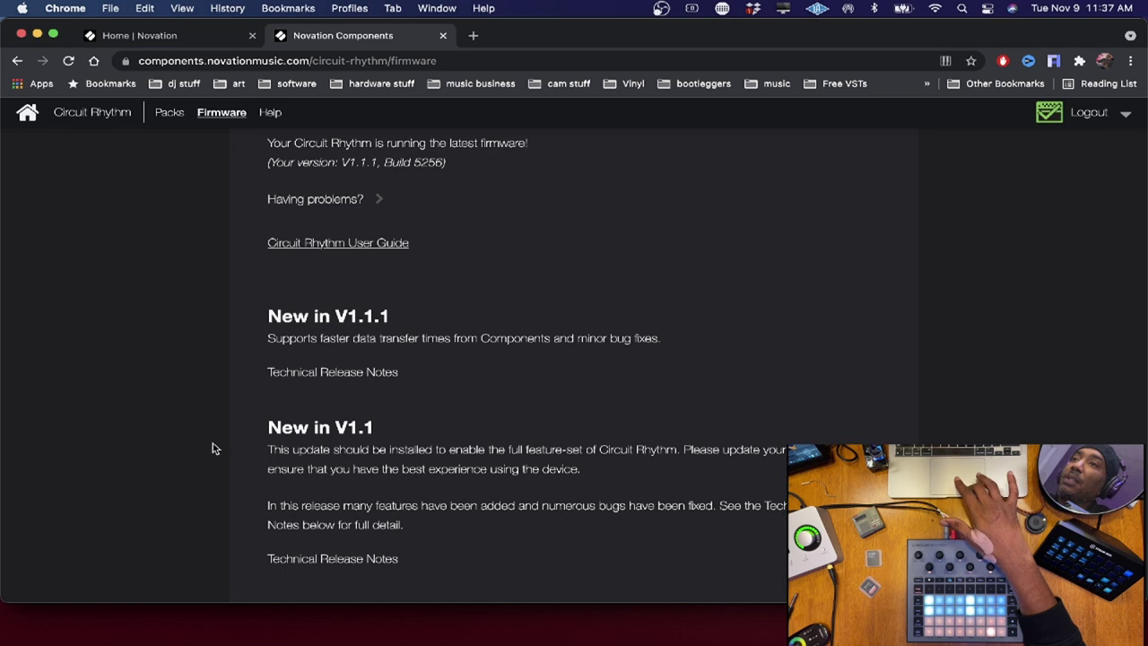
scroll(183, 445, down, 3)
scroll(184, 445, up, 4)
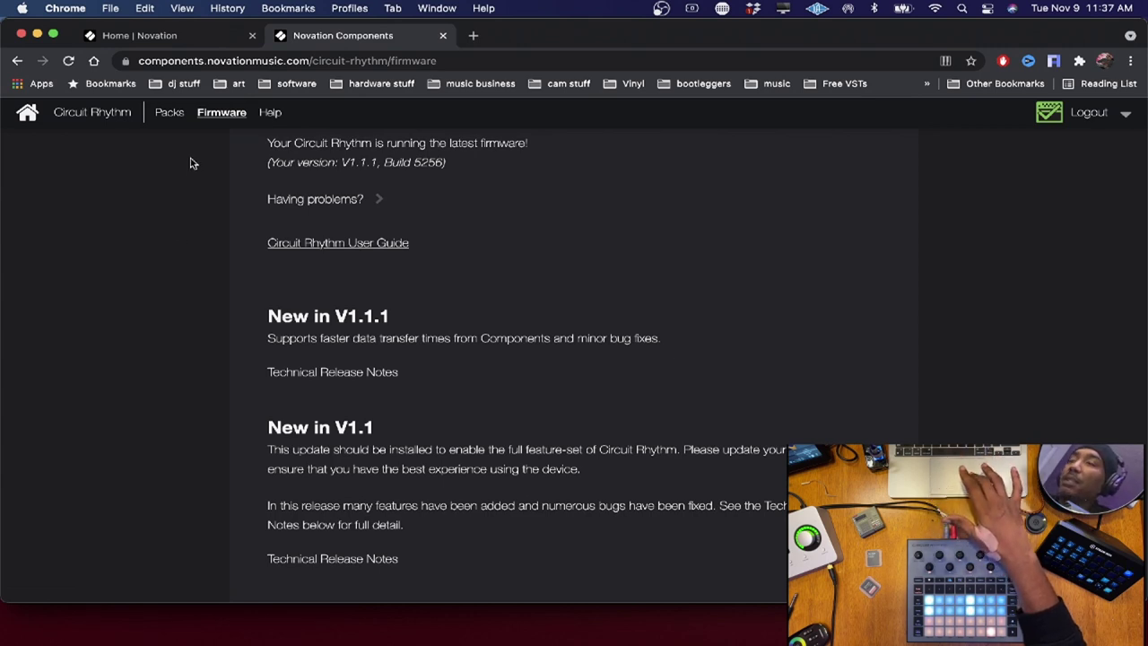
- Create a new Circuit Rhythm pack and name it "tut"
click(167, 115)
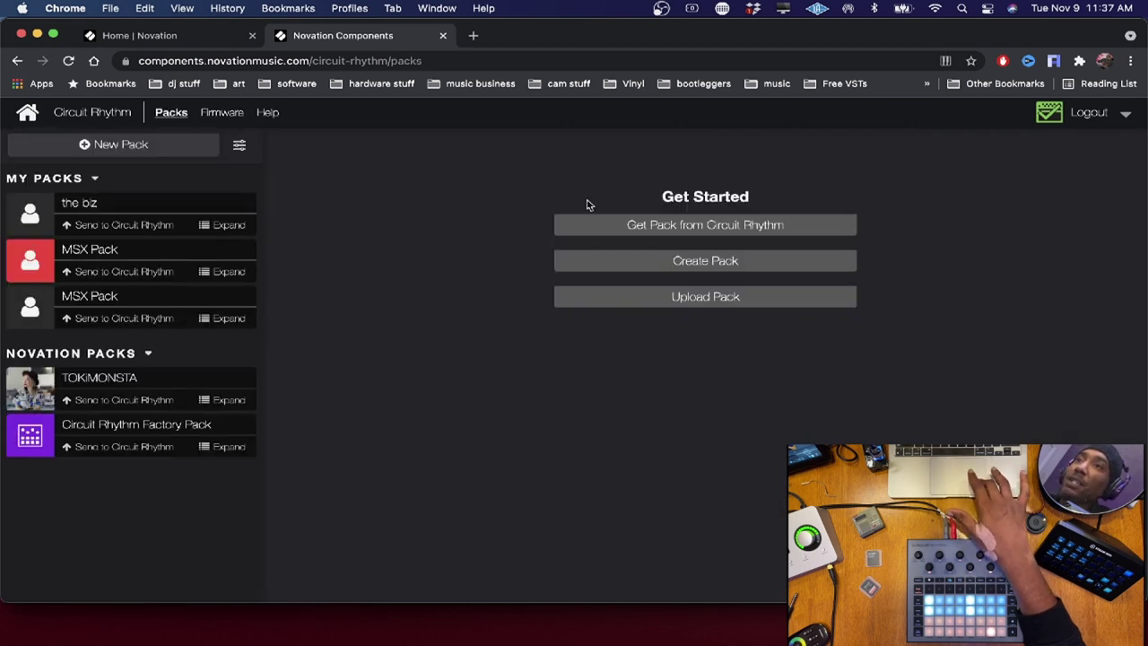
click(688, 265)
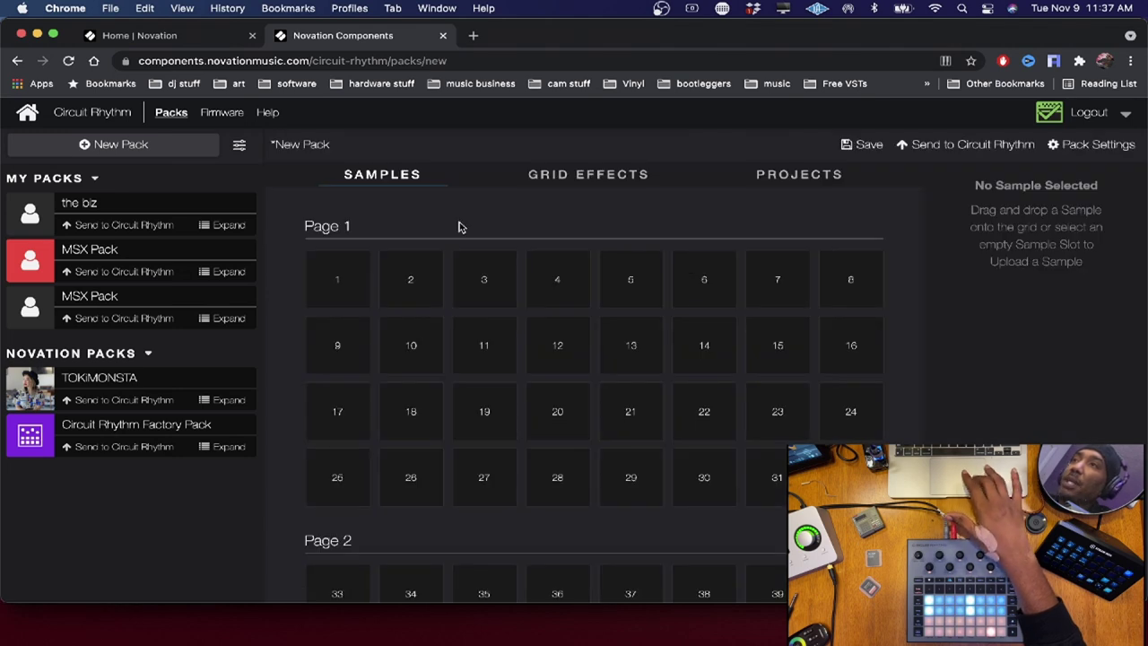
mouse_move(359, 145)
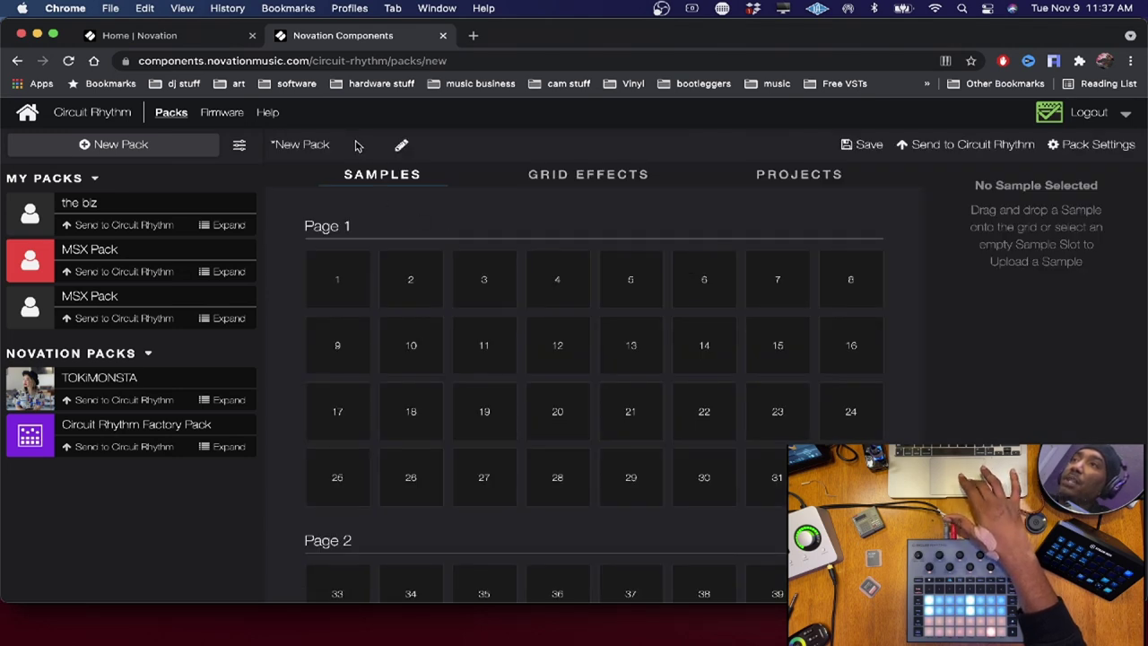
click(402, 145)
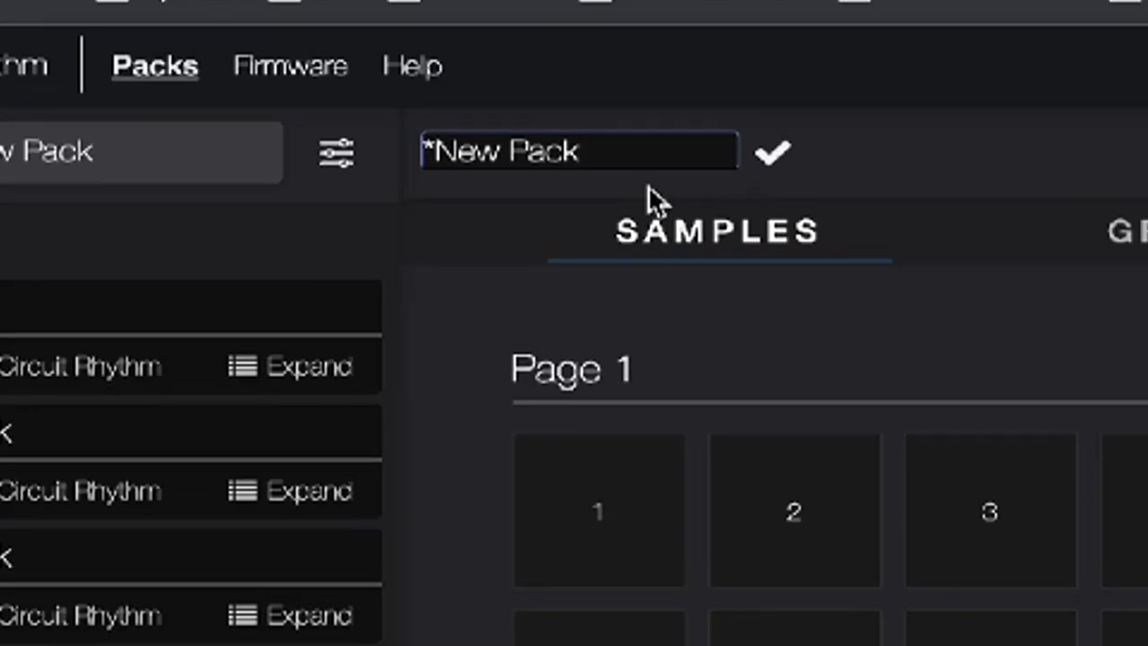
key(BackSpace)
key(BackSpace)
key(BackSpace)
key(BackSpace)
key(BackSpace)
key(BackSpace)
key(BackSpace)
key(BackSpace)
key(BackSpace)
text(tut)
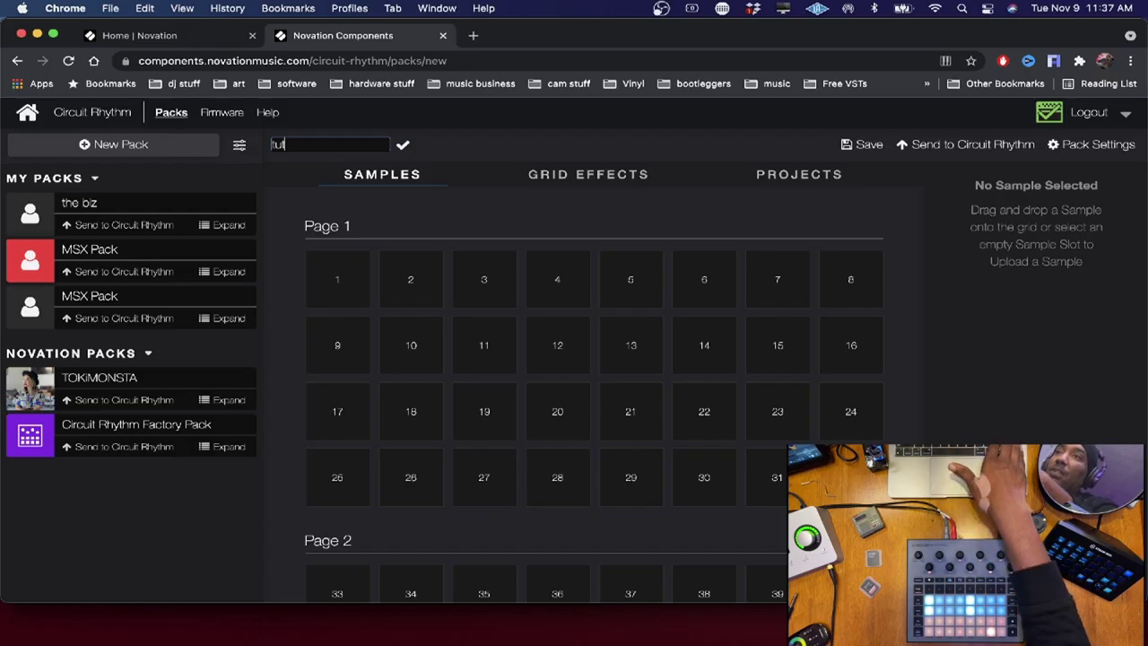
key(Return)
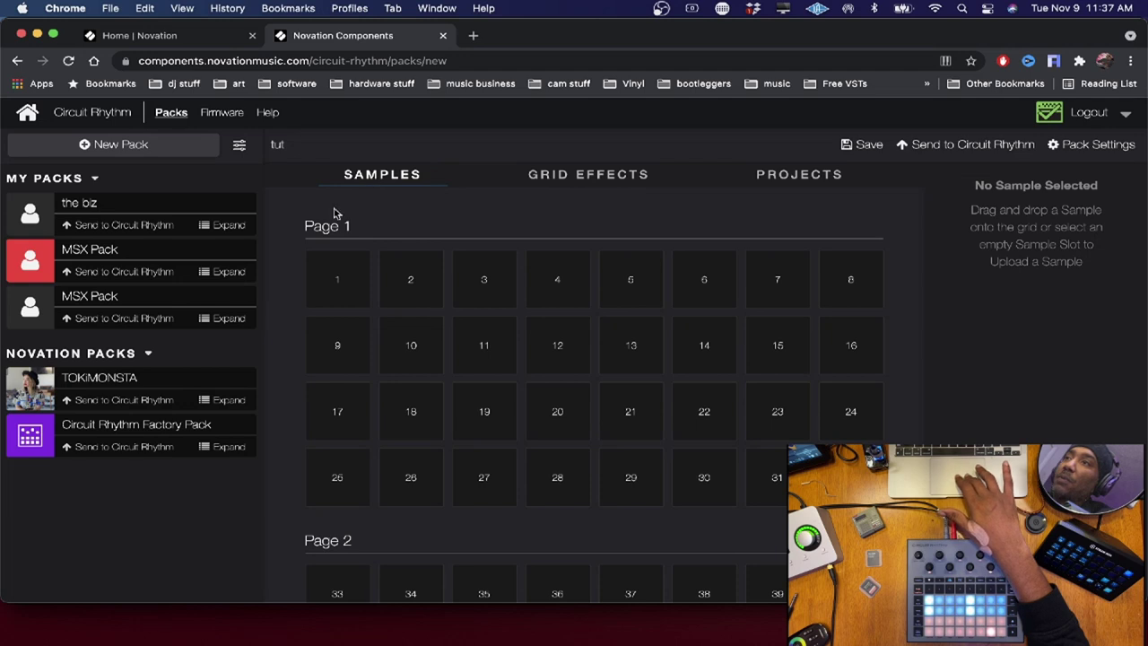
- Switch to Finder and open the Traptendo Samples folder on the Samsung_T5 drive
click(297, 642)
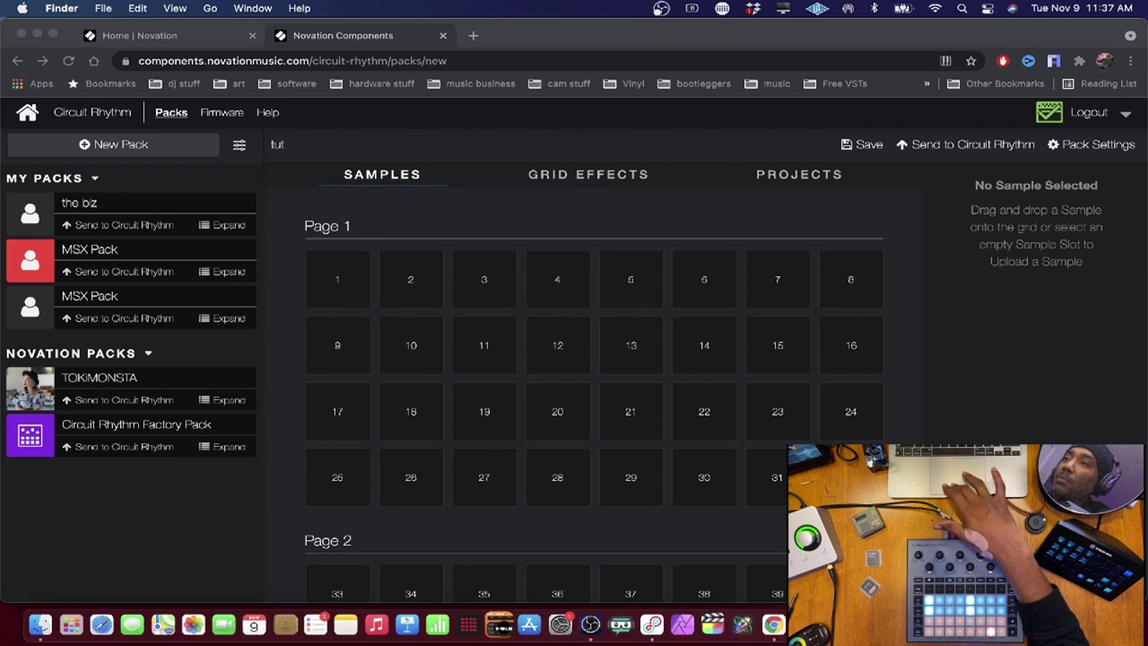
click(40, 626)
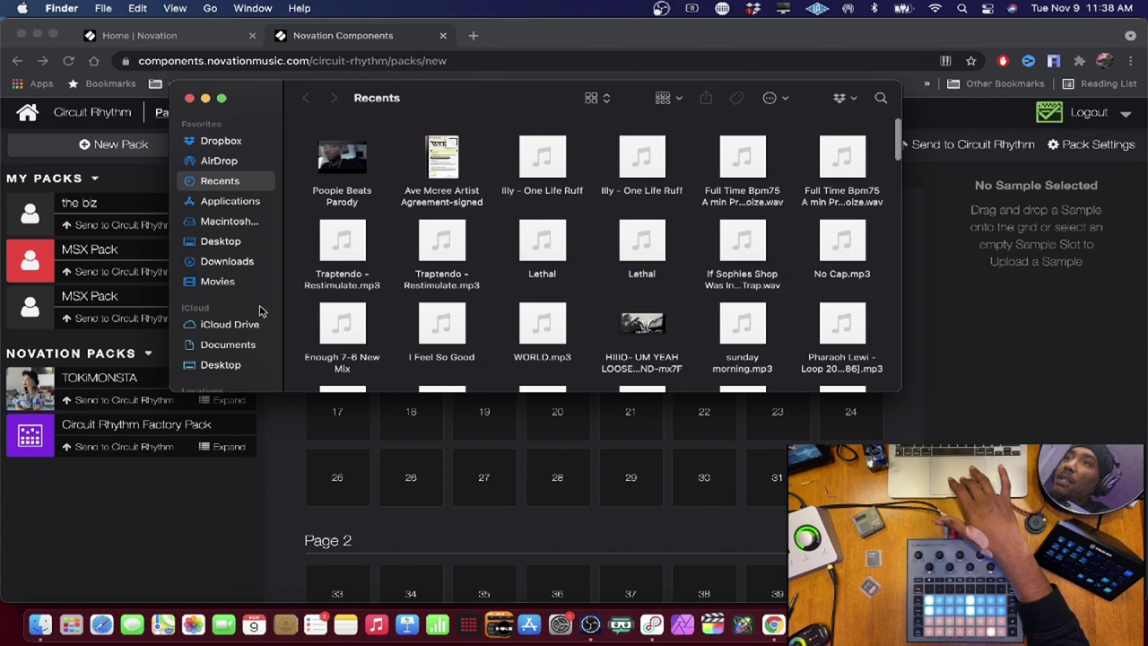
scroll(237, 305, down, 5)
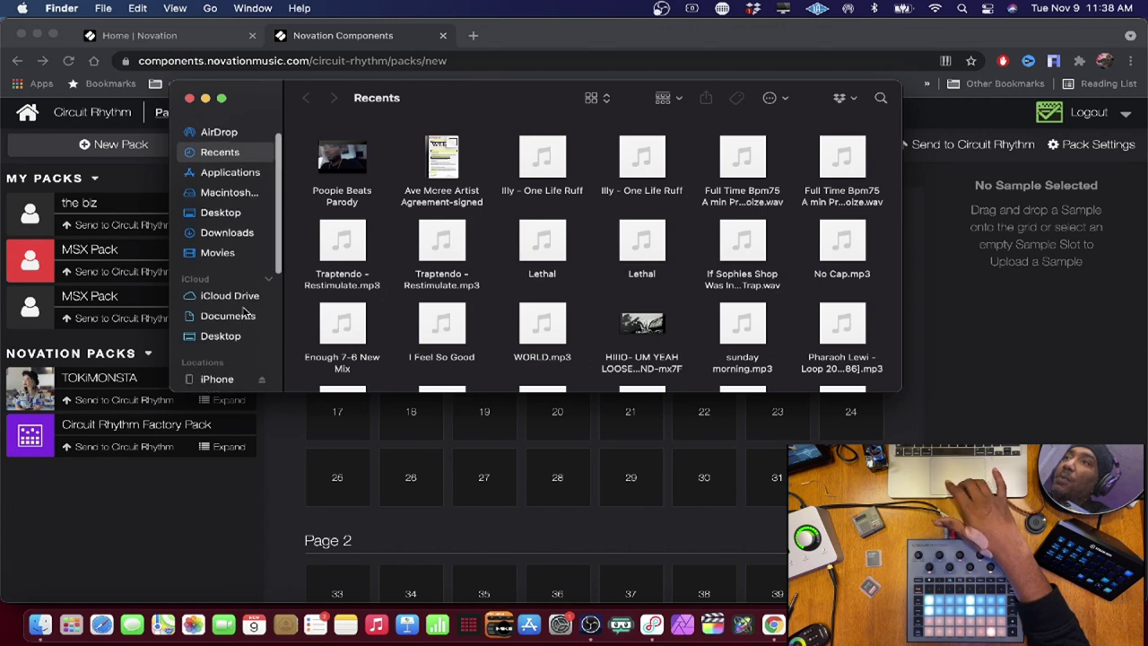
click(233, 334)
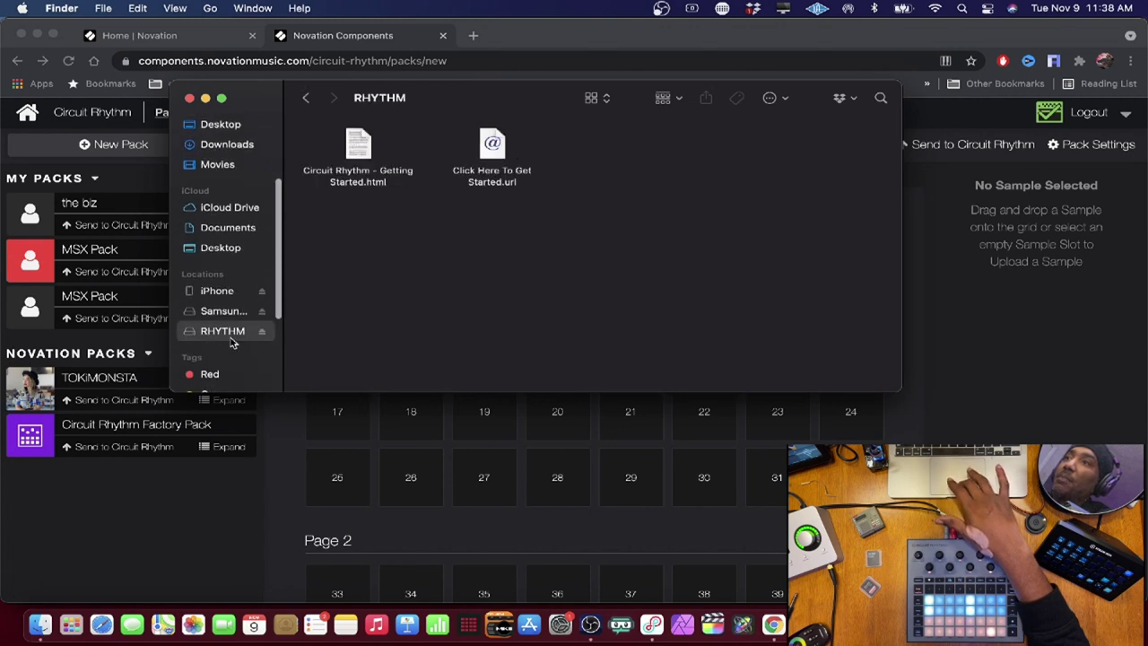
scroll(235, 316, down, 1)
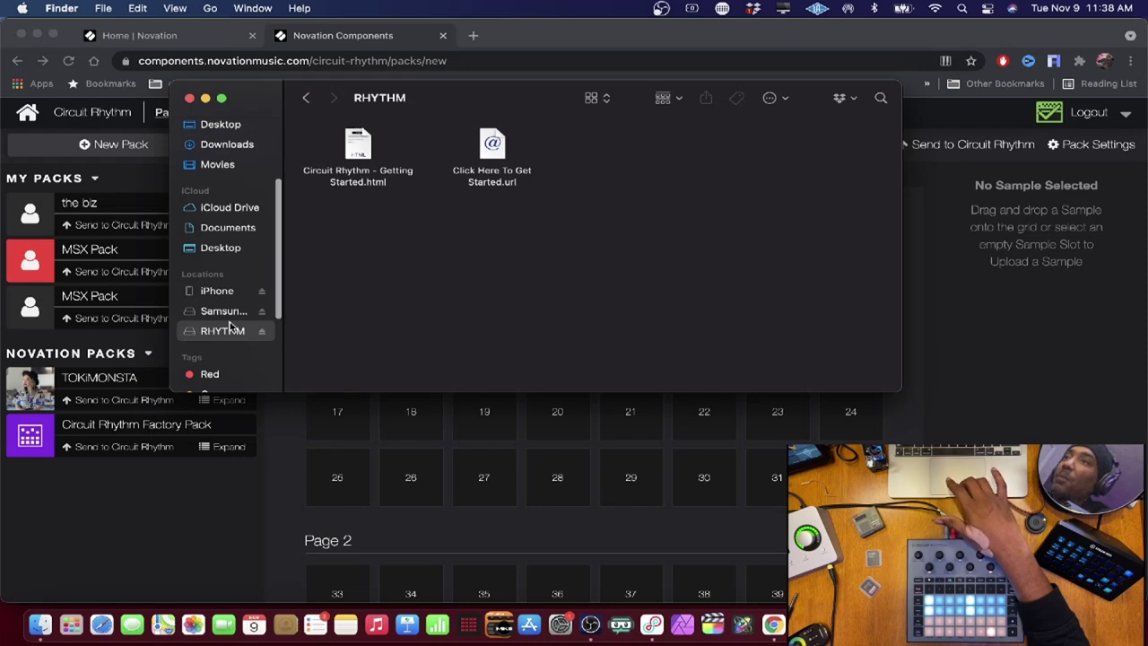
click(224, 305)
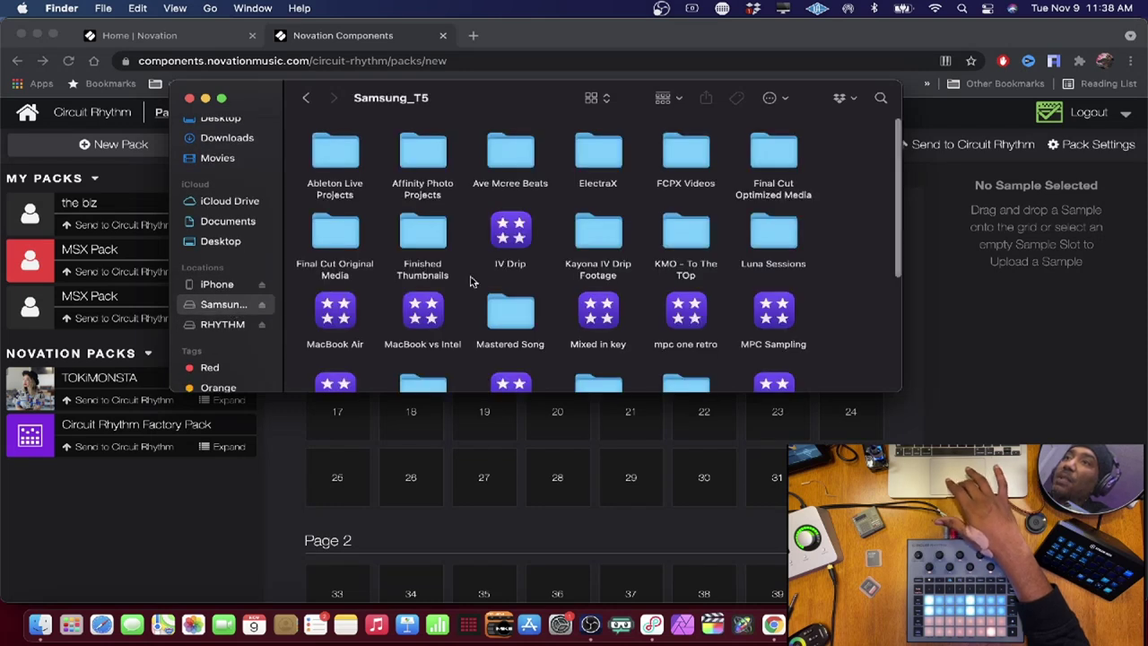
scroll(589, 230, down, 5)
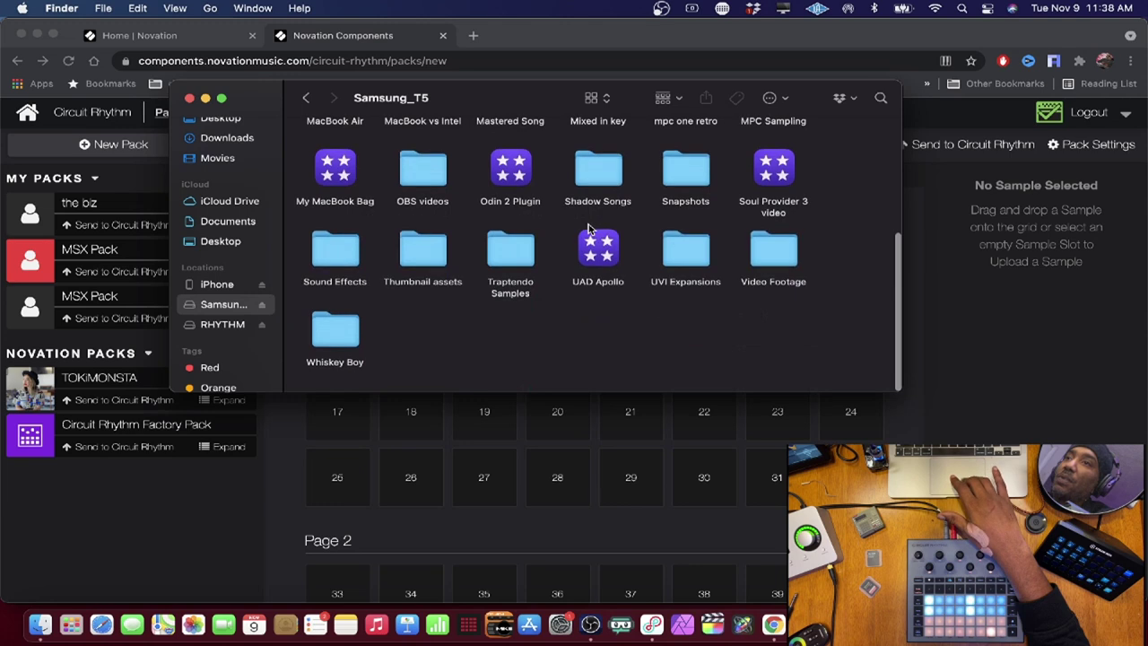
double_click(511, 256)
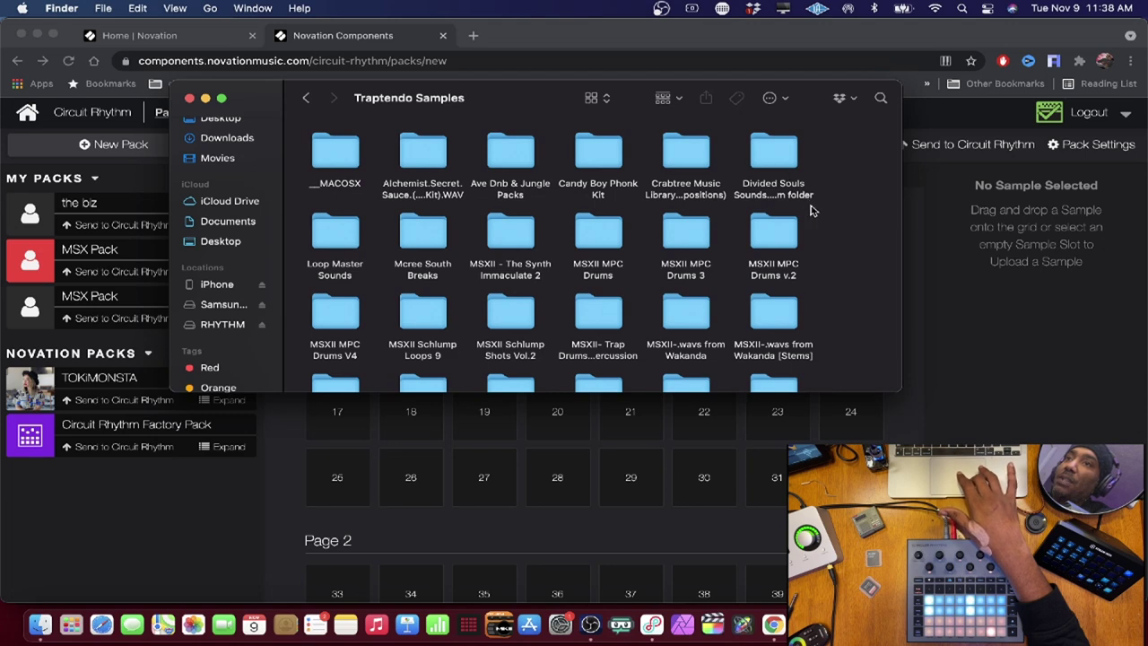
- Look through the sample pack folders inside Traptendo Samples
scroll(816, 217, down, 3)
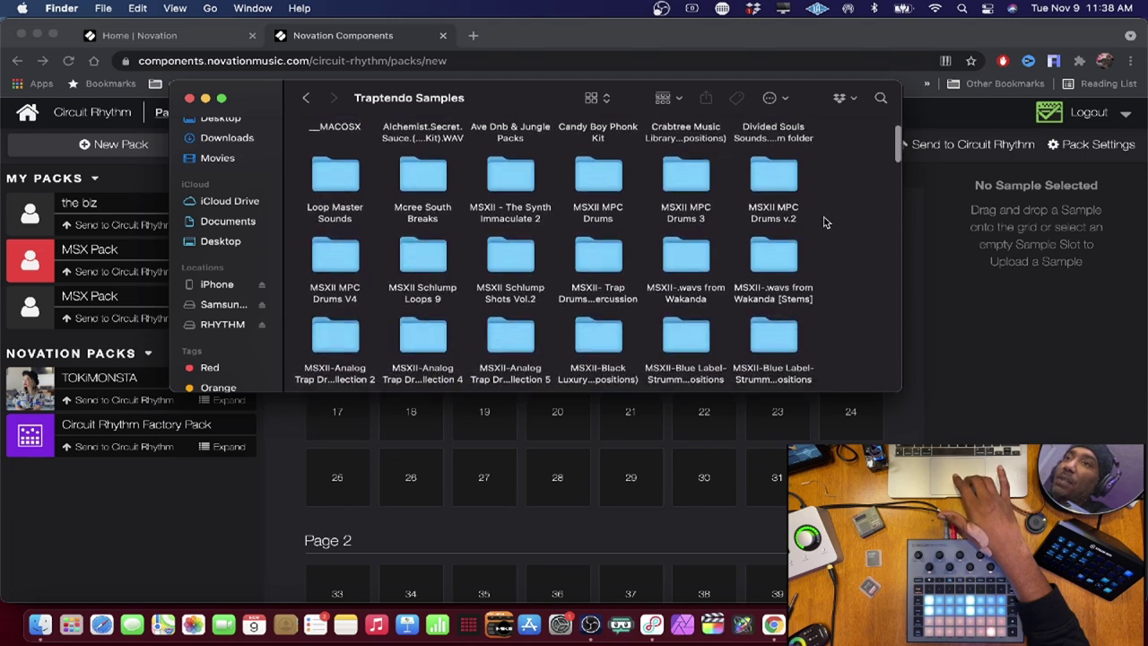
scroll(825, 222, down, 2)
scroll(825, 223, down, 1)
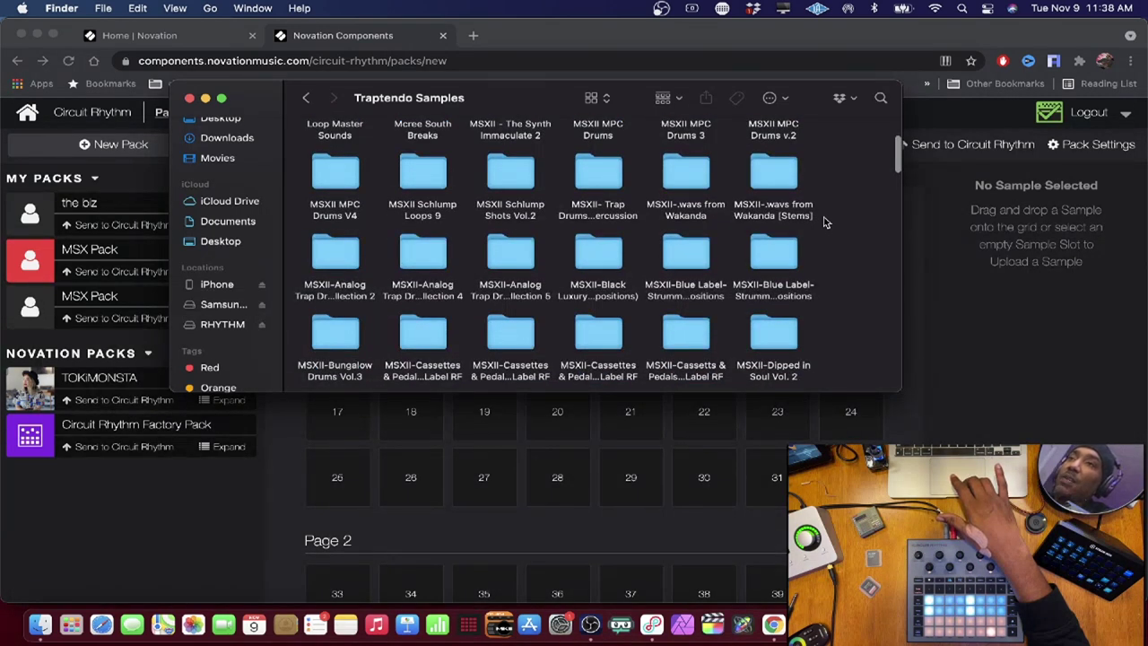
scroll(825, 222, down, 3)
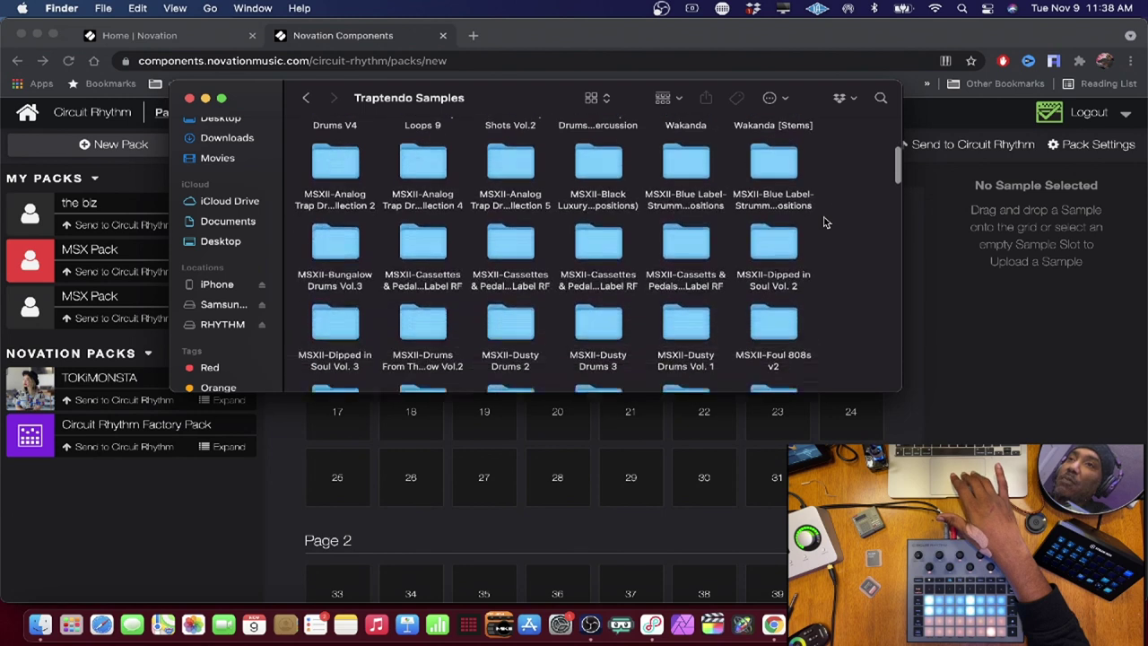
scroll(825, 222, up, 5)
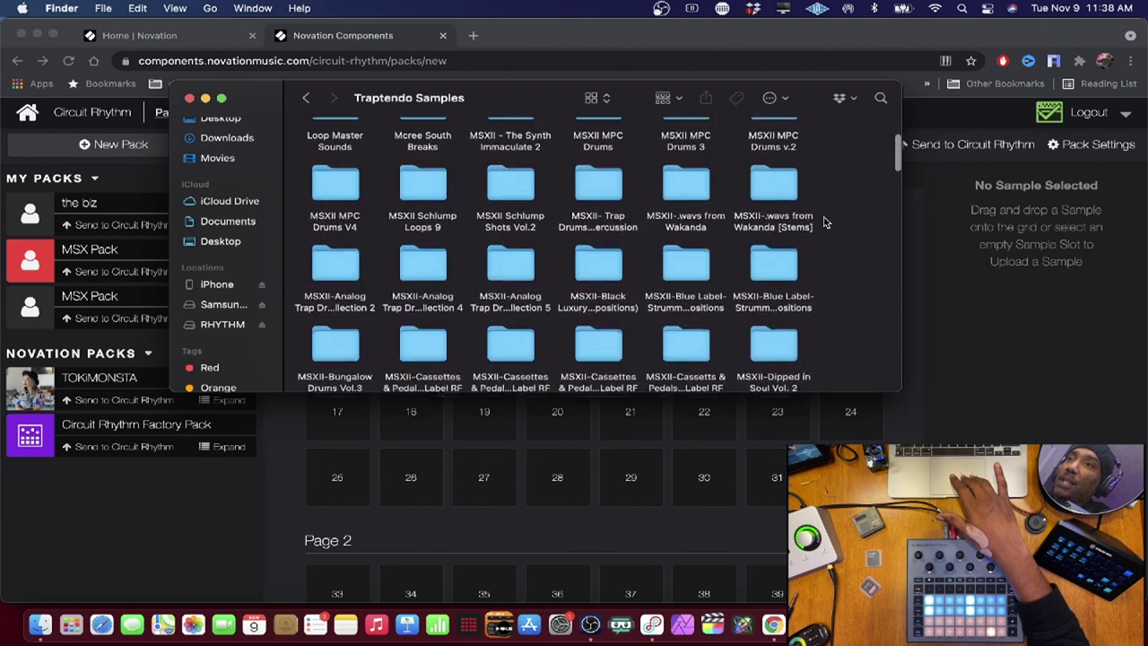
scroll(825, 222, up, 3)
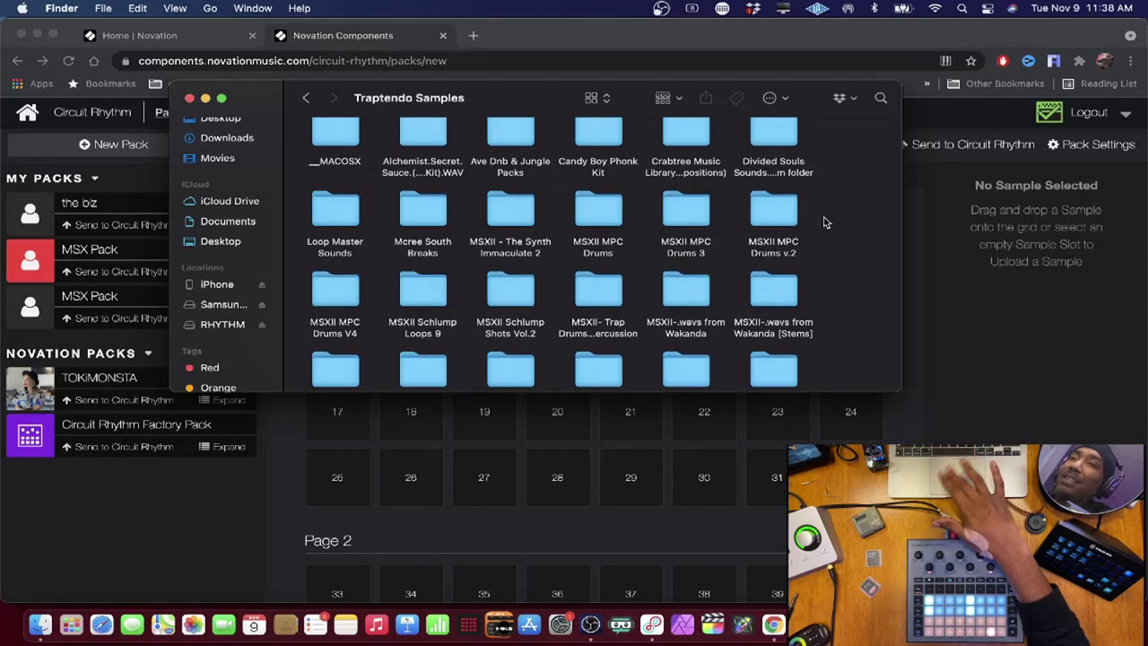
scroll(825, 222, up, 1)
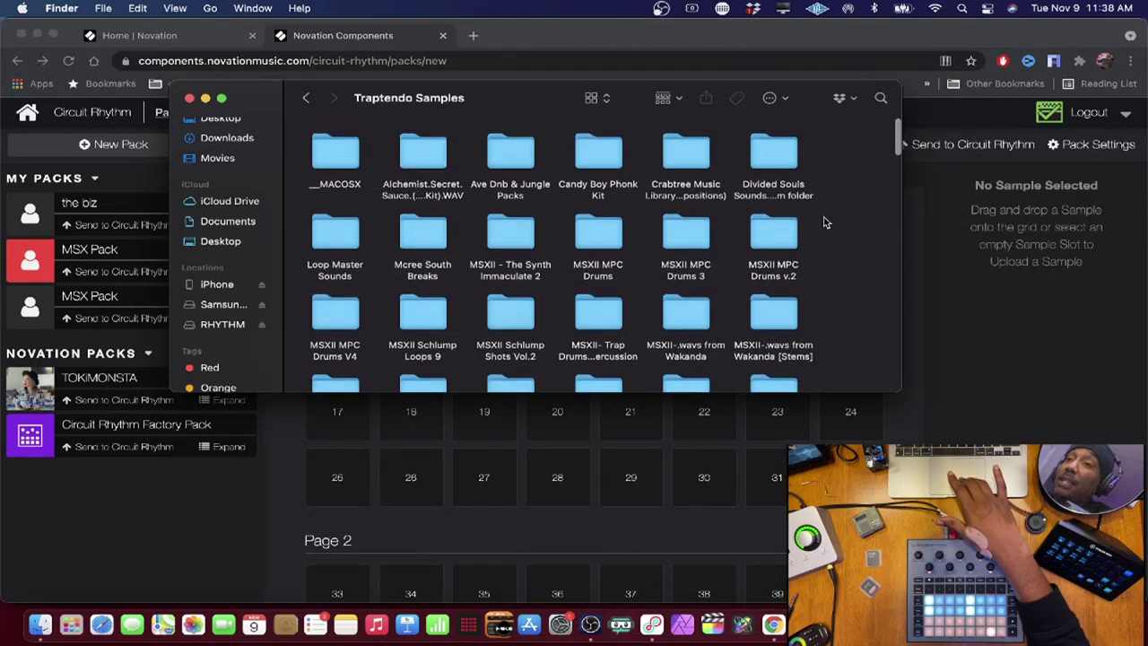
- Open the MSXII-Schlump Loops 9 folder inside the MSXII Schlump Loops 9 sample pack
scroll(825, 223, down, 2)
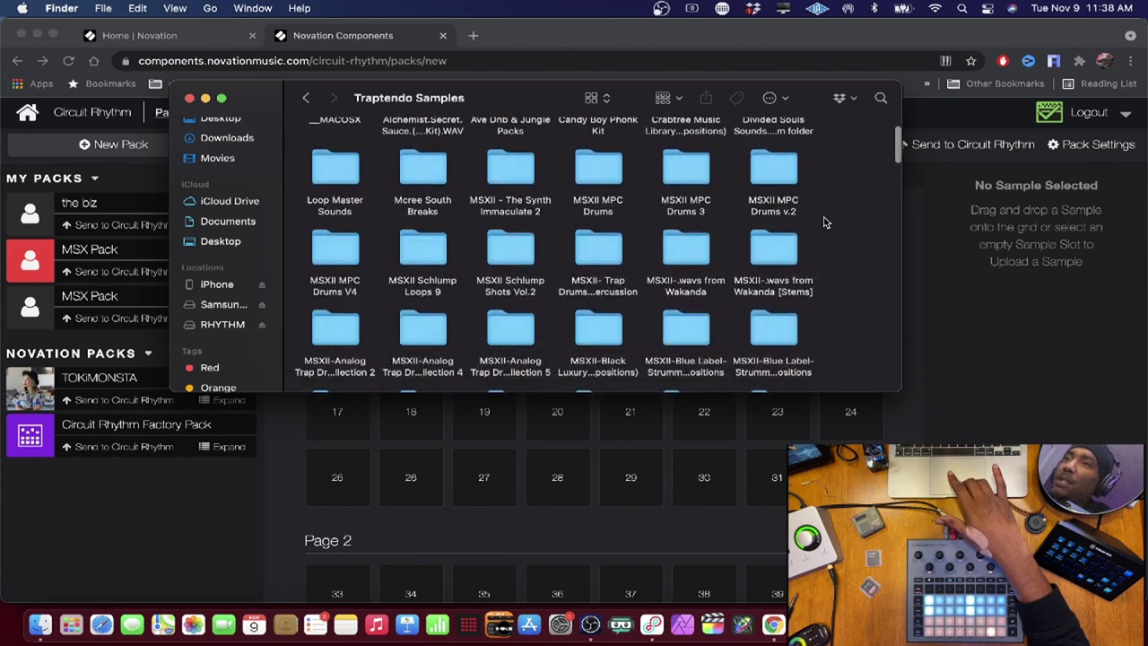
scroll(825, 223, down, 1)
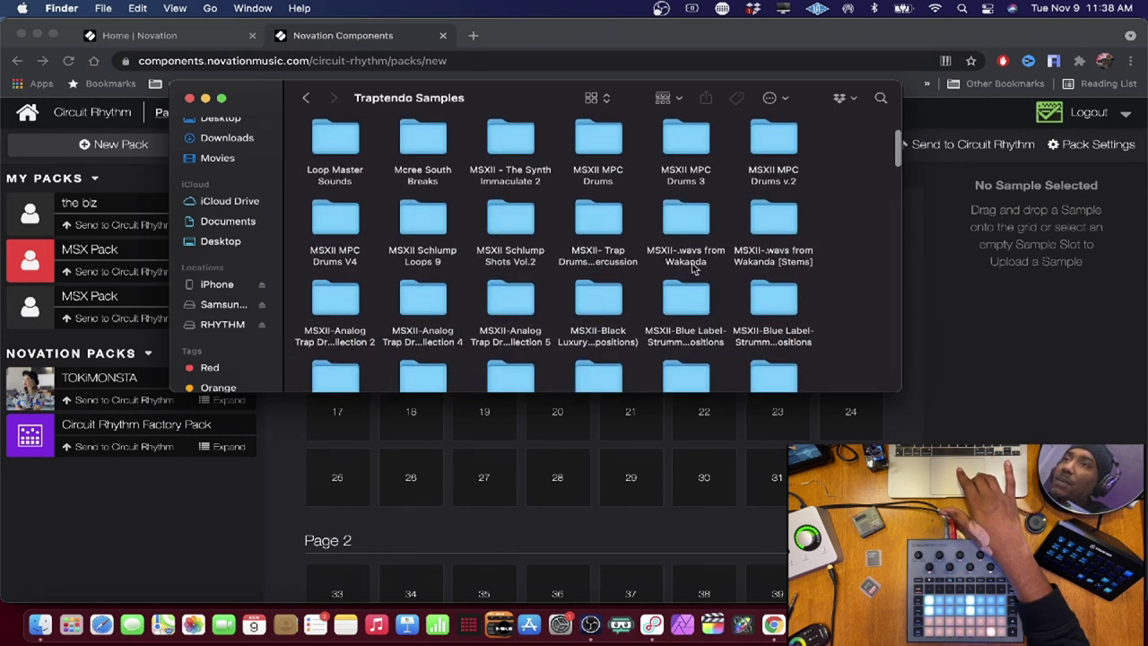
double_click(429, 226)
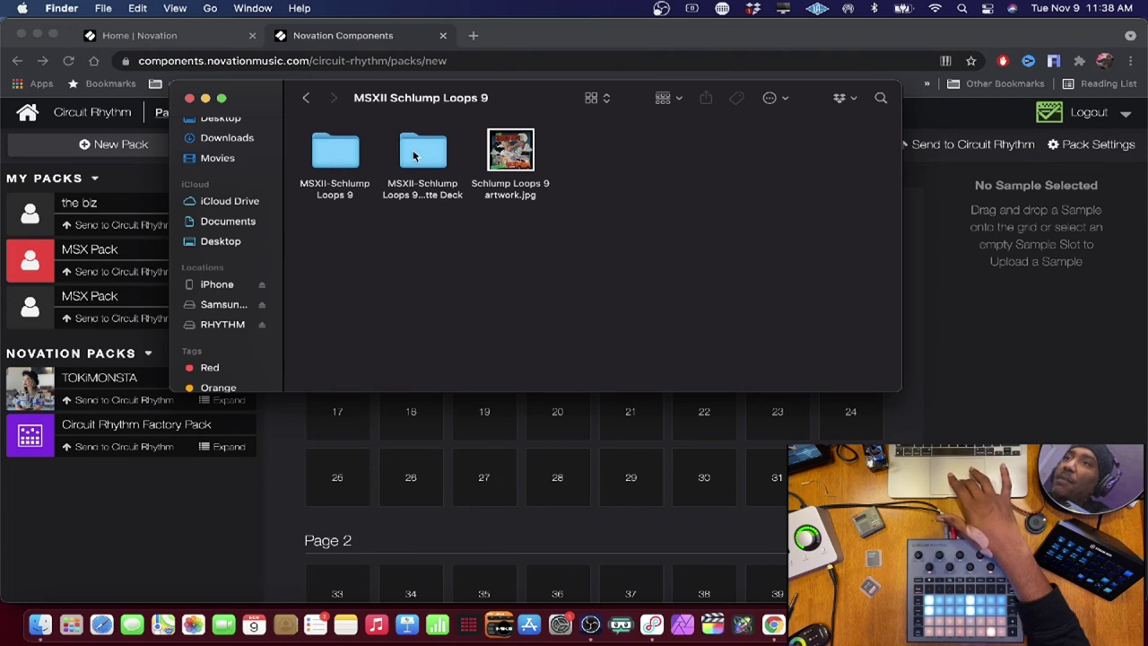
double_click(339, 157)
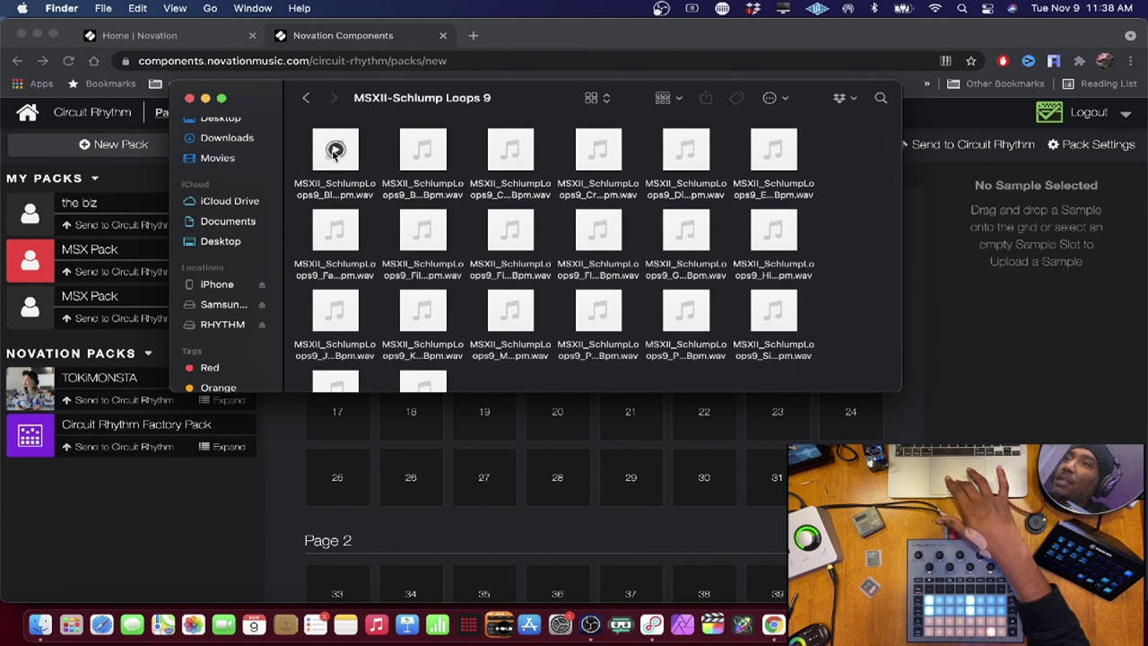
- Add the first Schlump Loops 9 WAV file from Finder to sample slot 1 of the tut pack and audition it
click(335, 151)
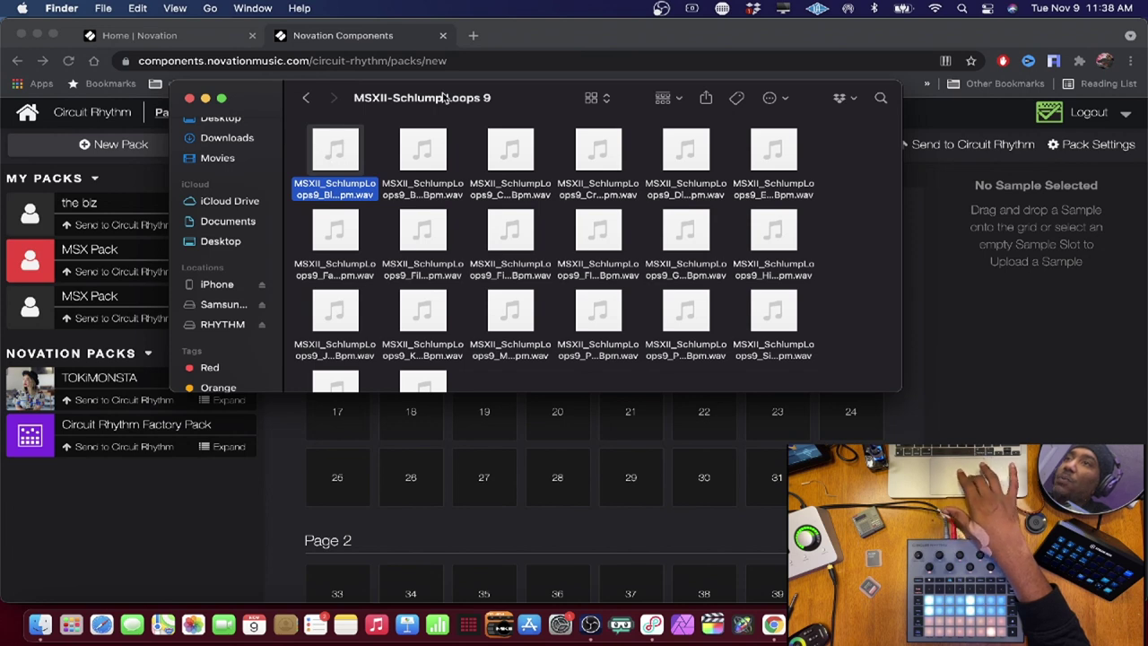
drag(544, 99, 611, 265)
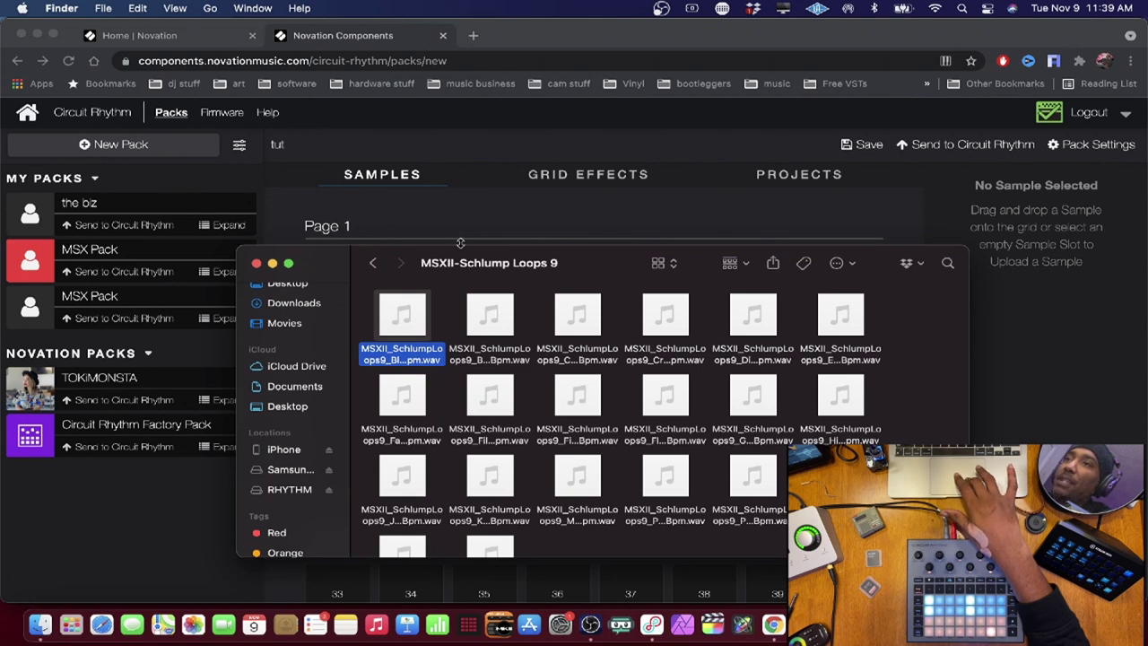
drag(468, 258, 684, 287)
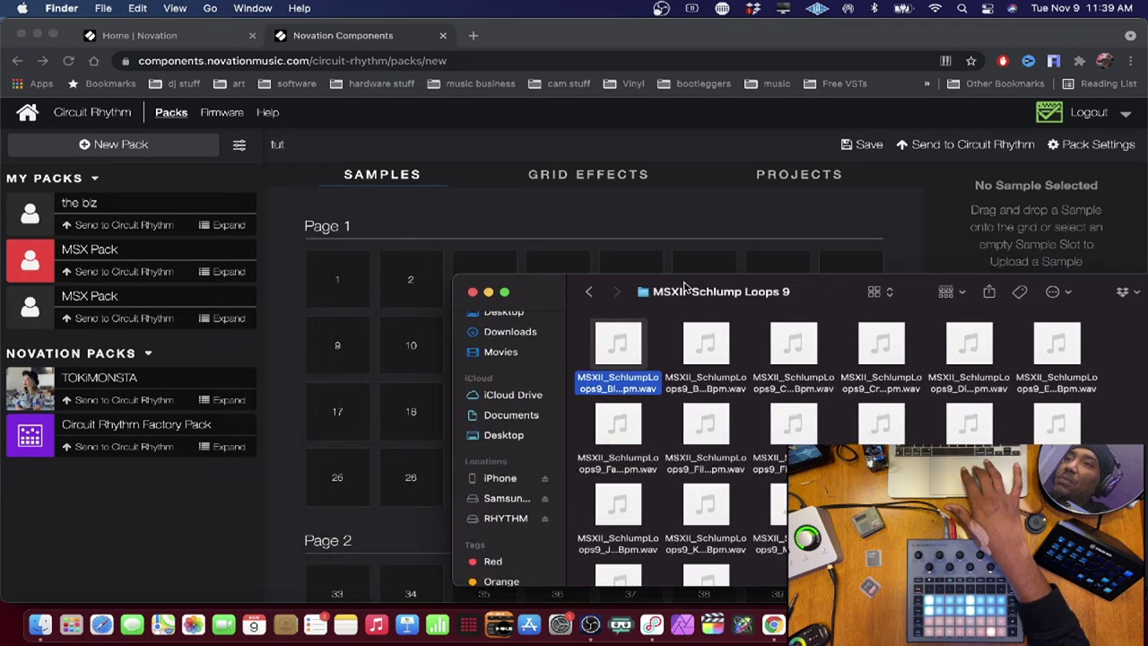
drag(628, 348, 392, 259)
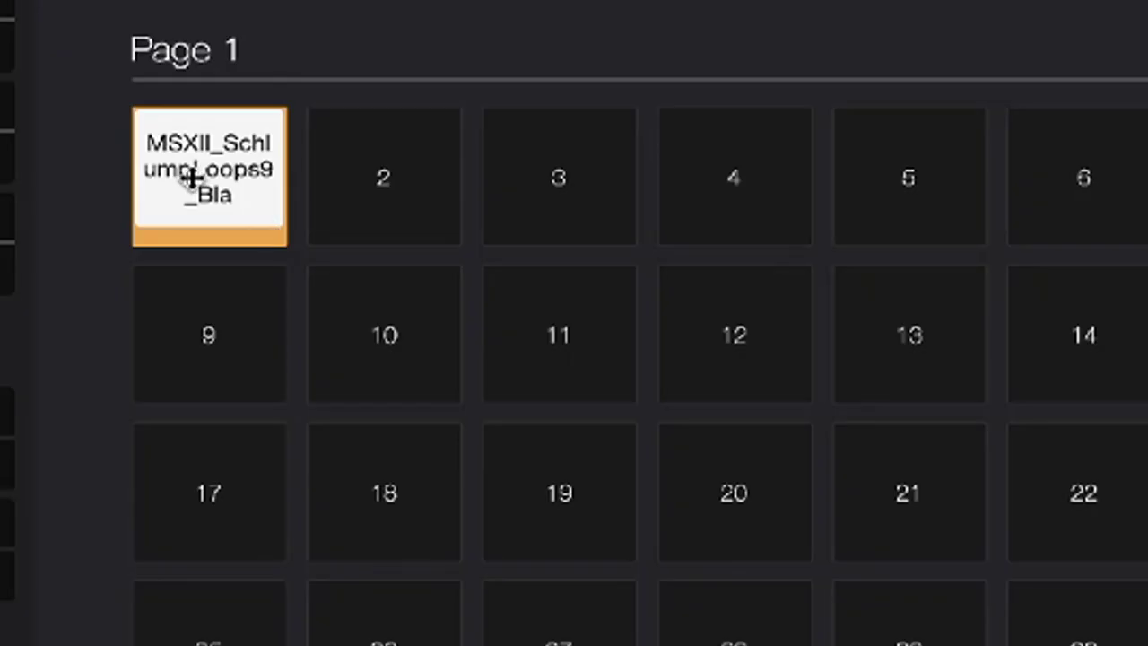
click(192, 181)
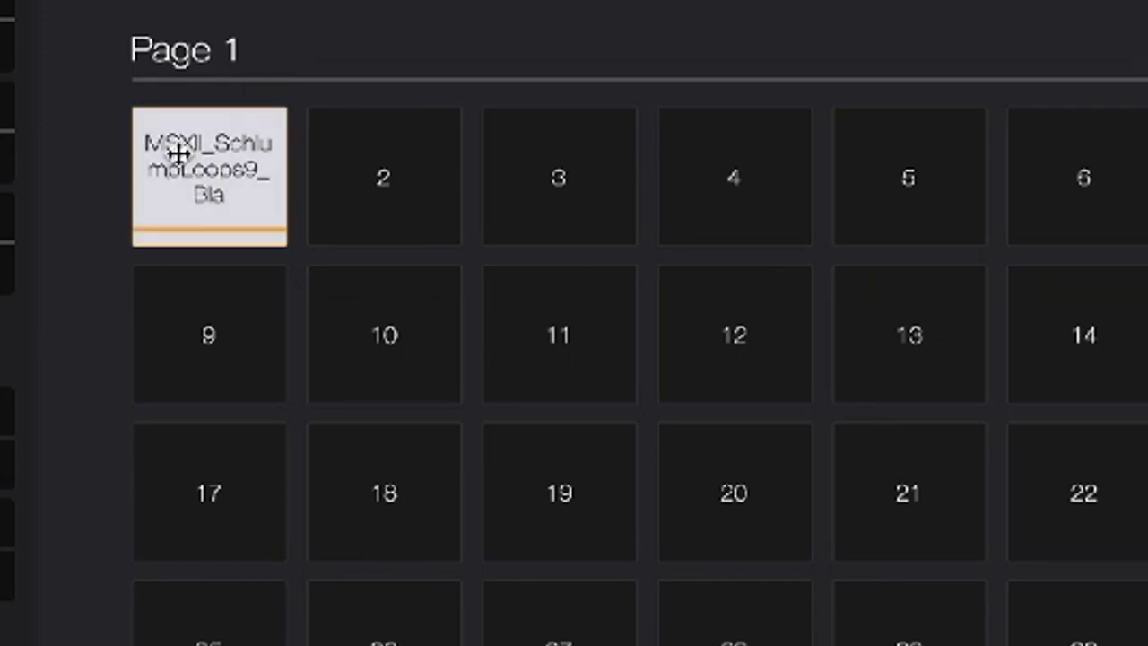
click(178, 154)
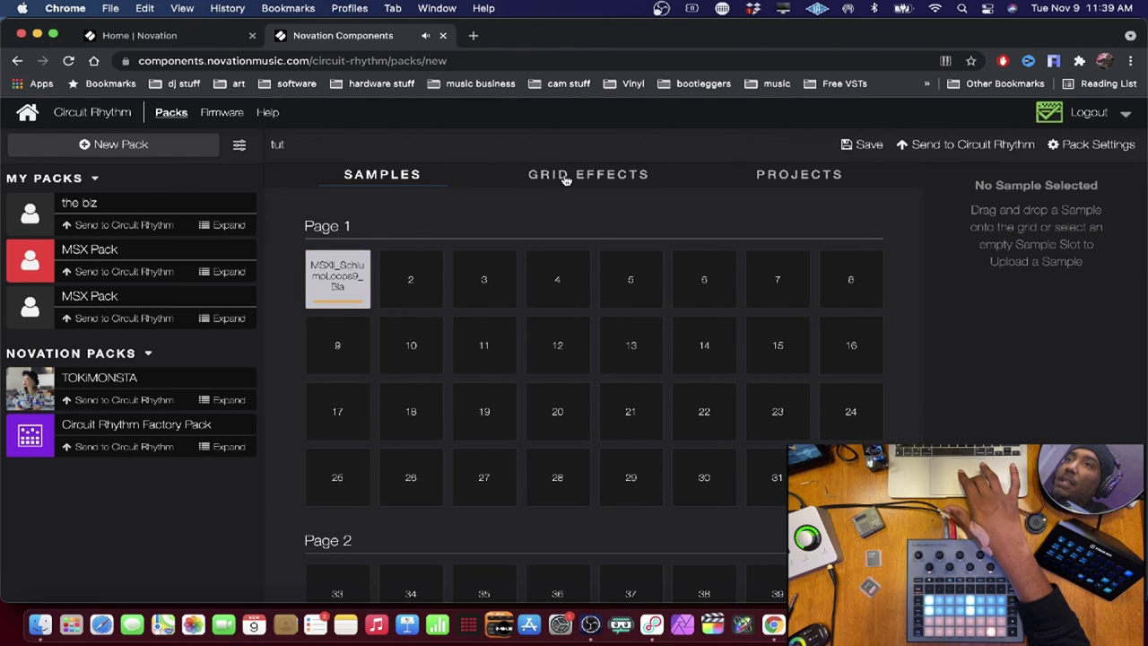
- Look over the pack's grid effects presets and project slots, then return to its samples
click(567, 176)
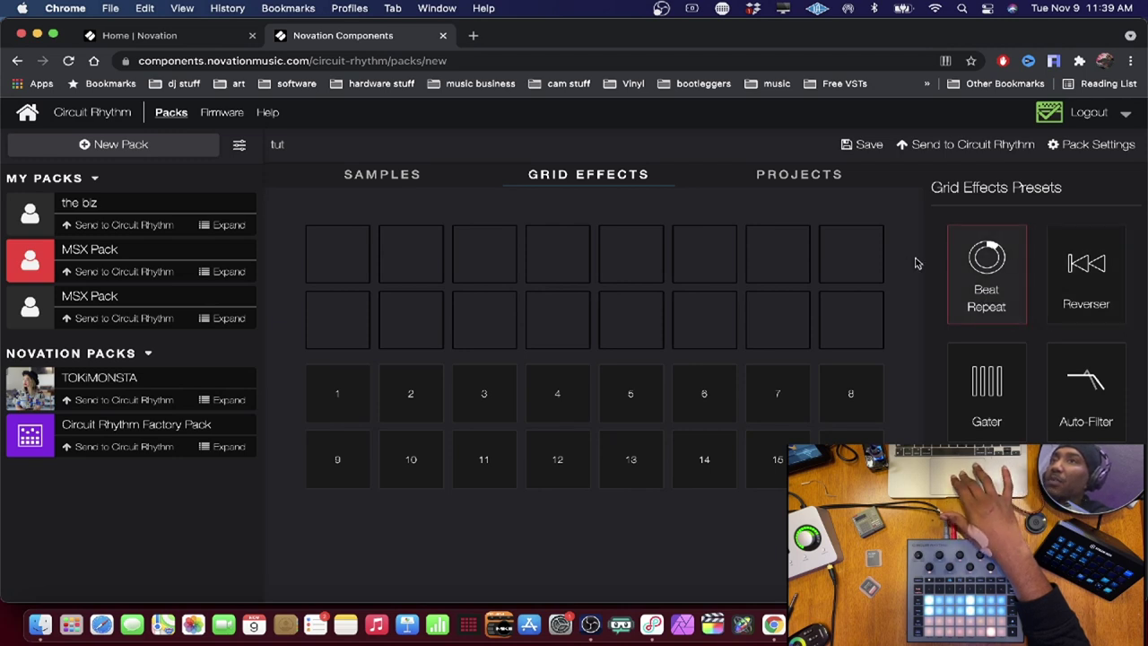
scroll(1036, 296, down, 2)
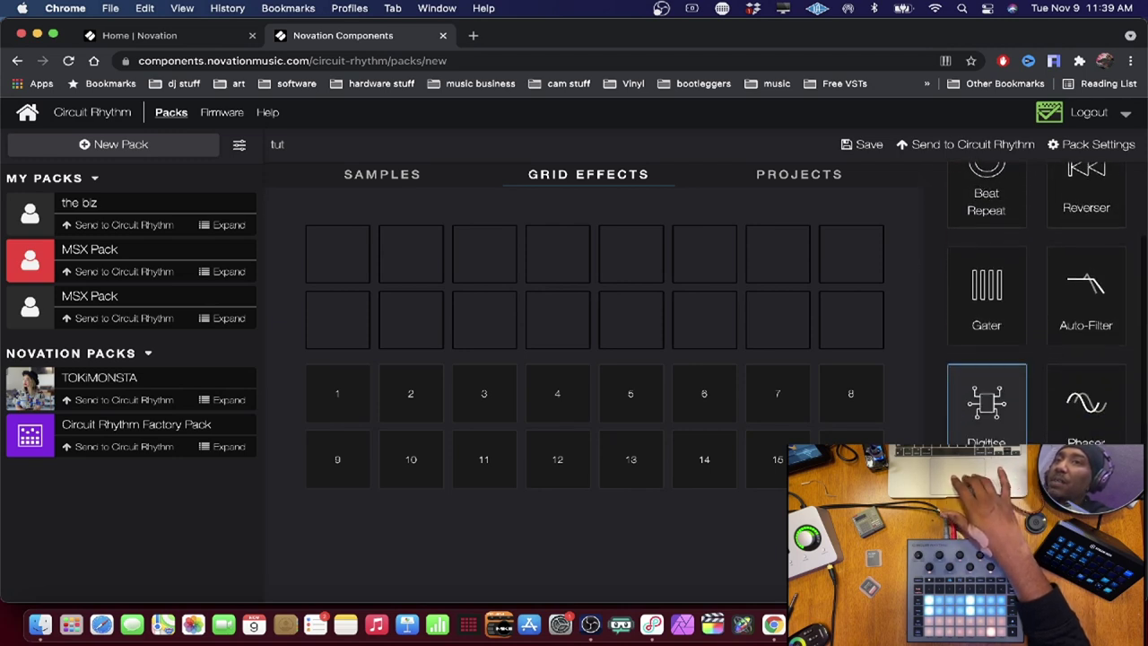
click(781, 179)
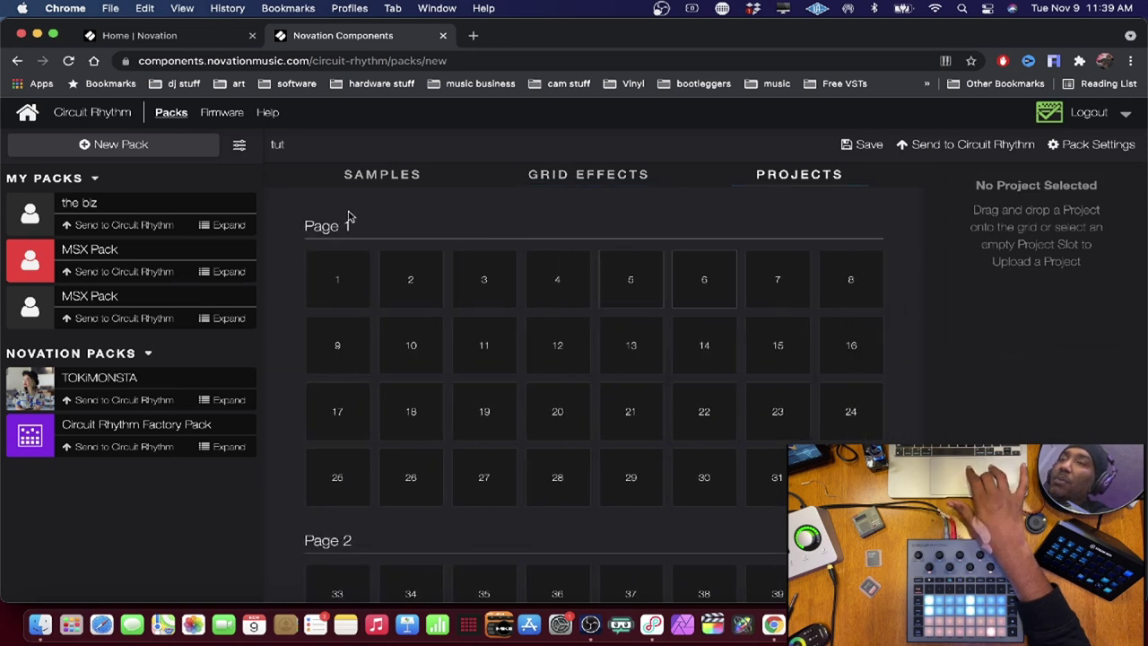
click(351, 177)
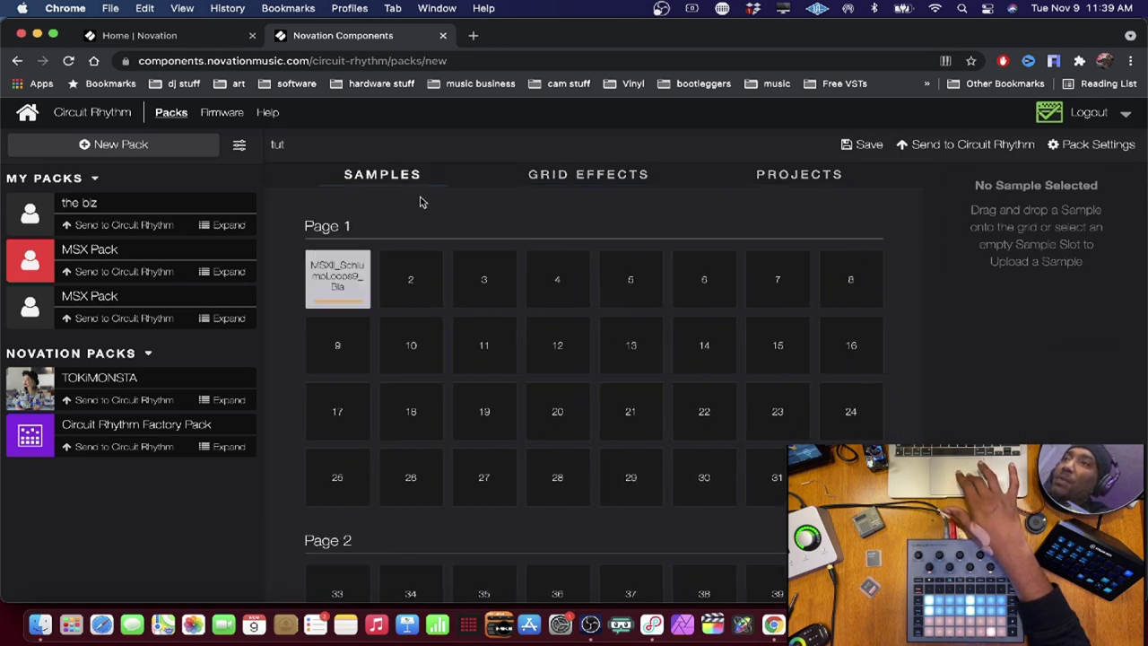
- Save the new pack under the name "tut" and open the saved copy from My Packs
click(103, 209)
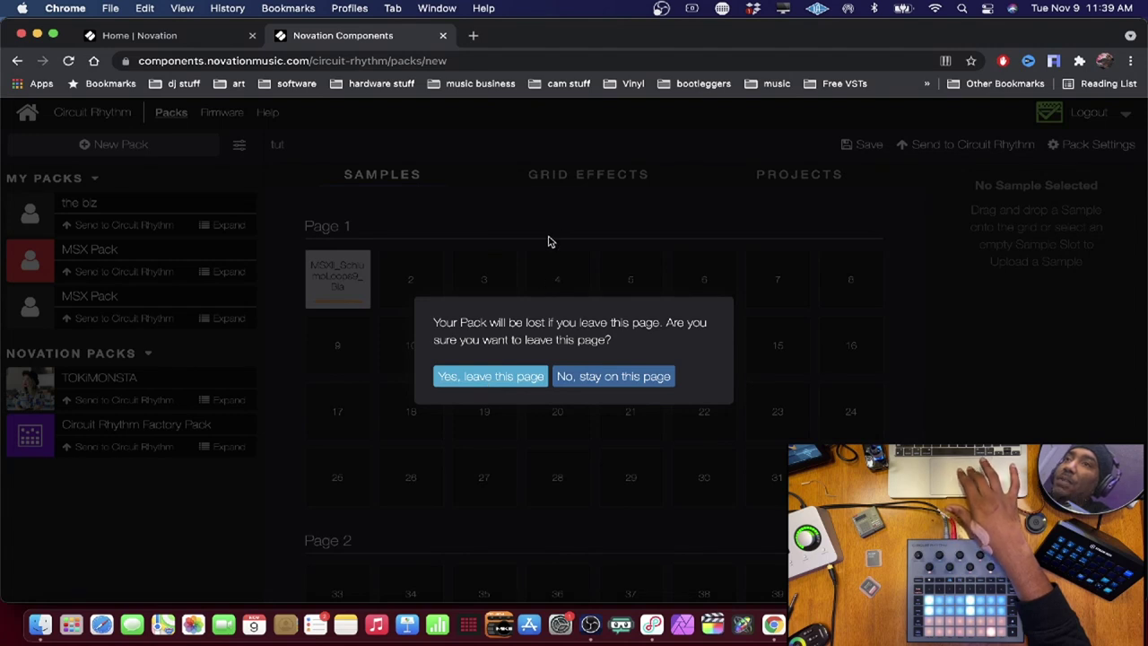
click(615, 376)
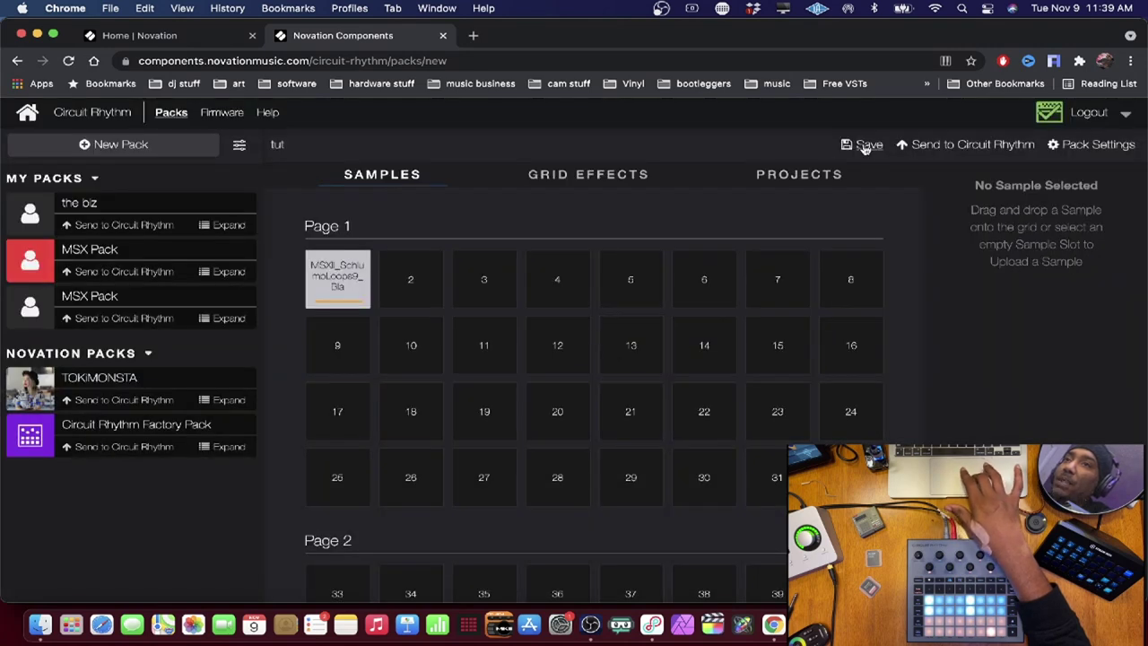
click(866, 146)
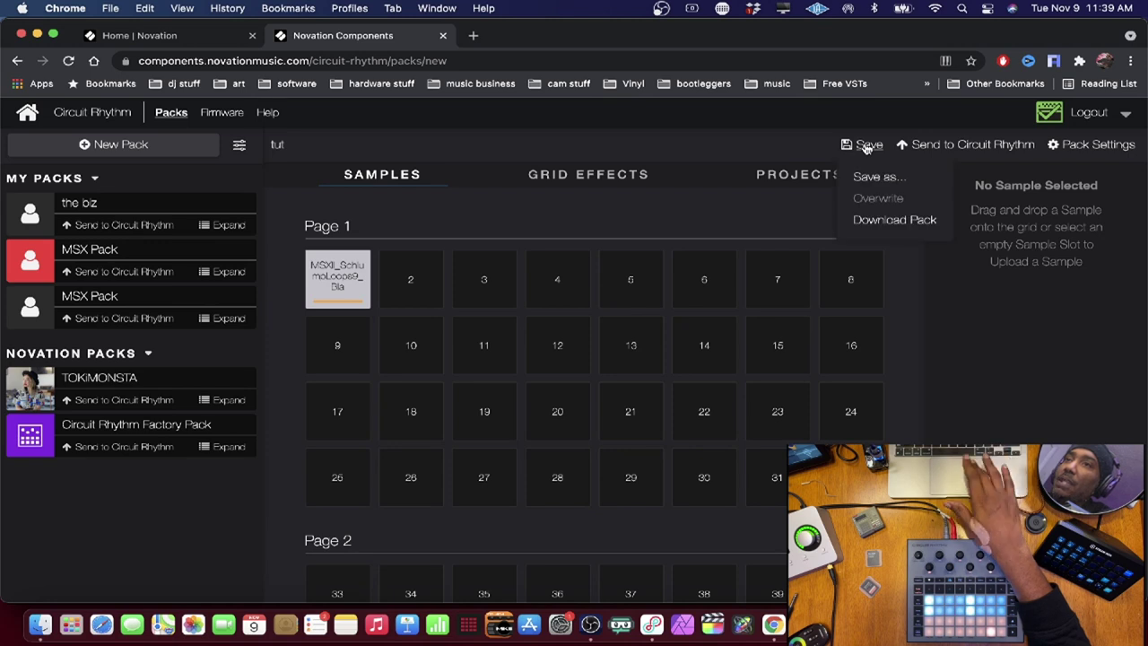
click(866, 184)
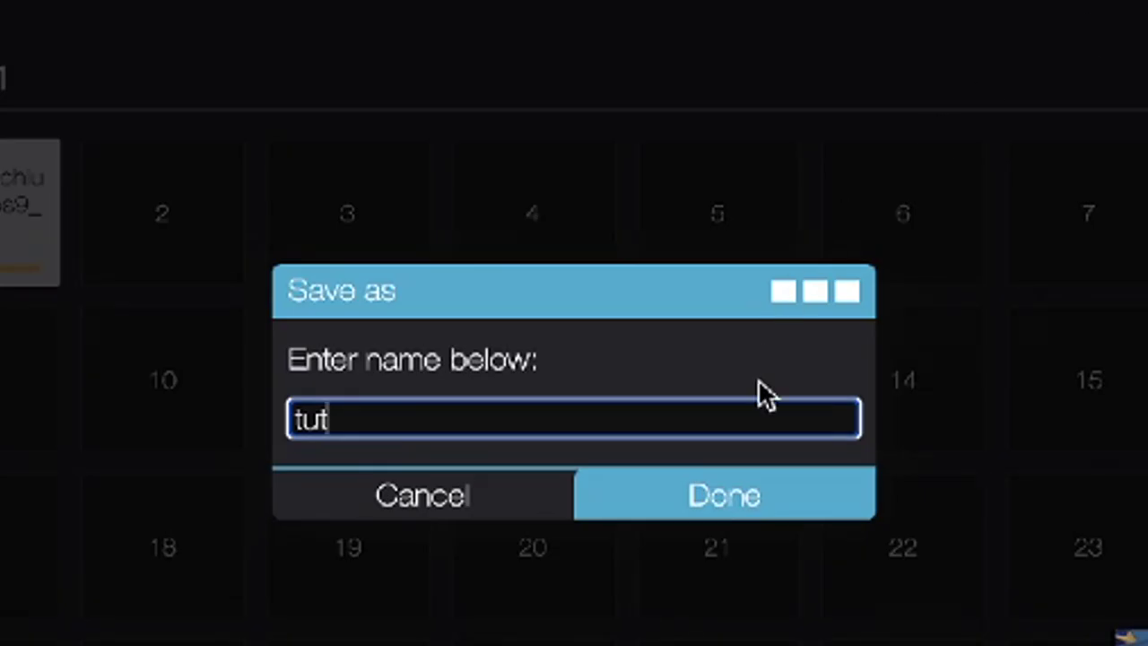
click(725, 495)
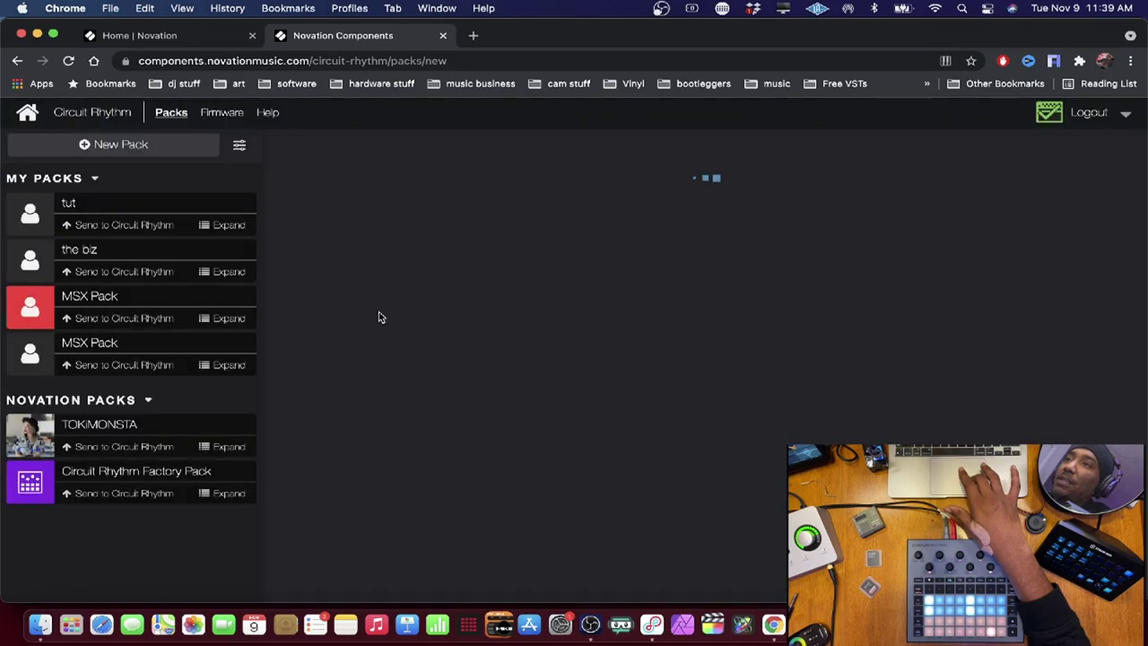
click(158, 215)
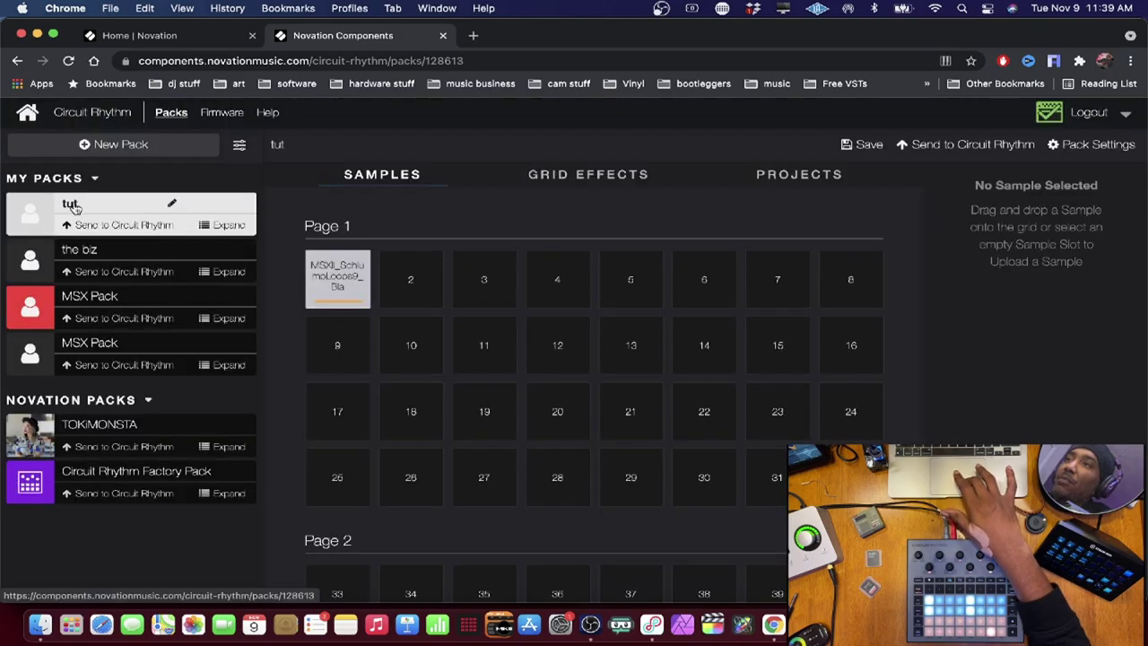
- Open the pack "the biz" and audition its first four samples, from Tick Tock Kick to ArrivalTime
click(115, 252)
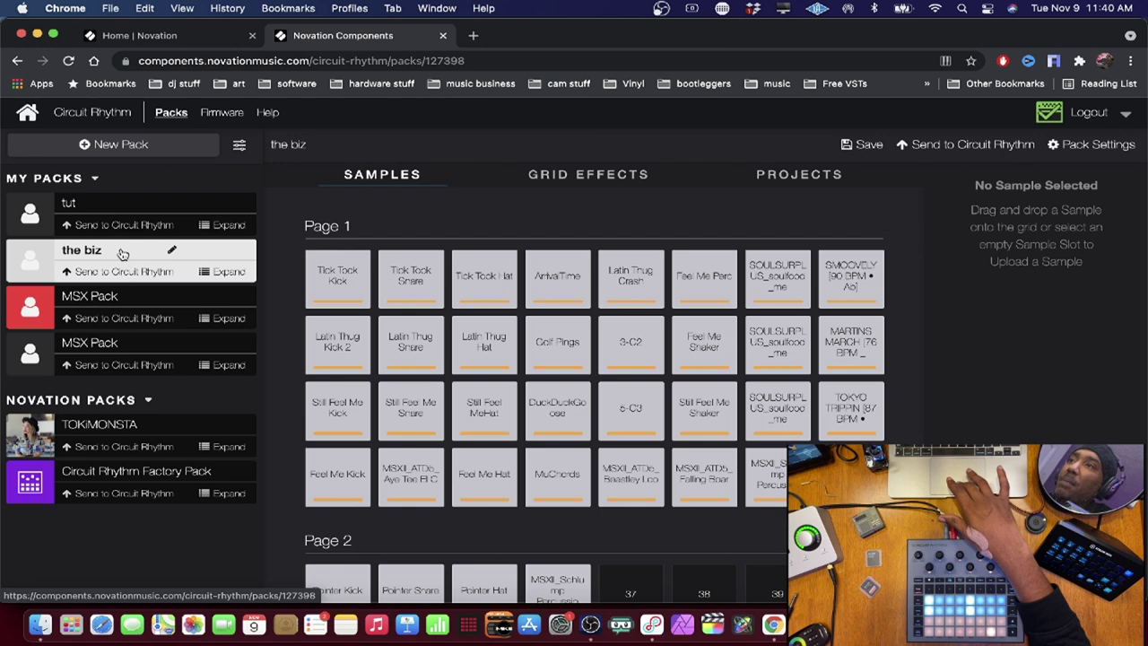
click(351, 277)
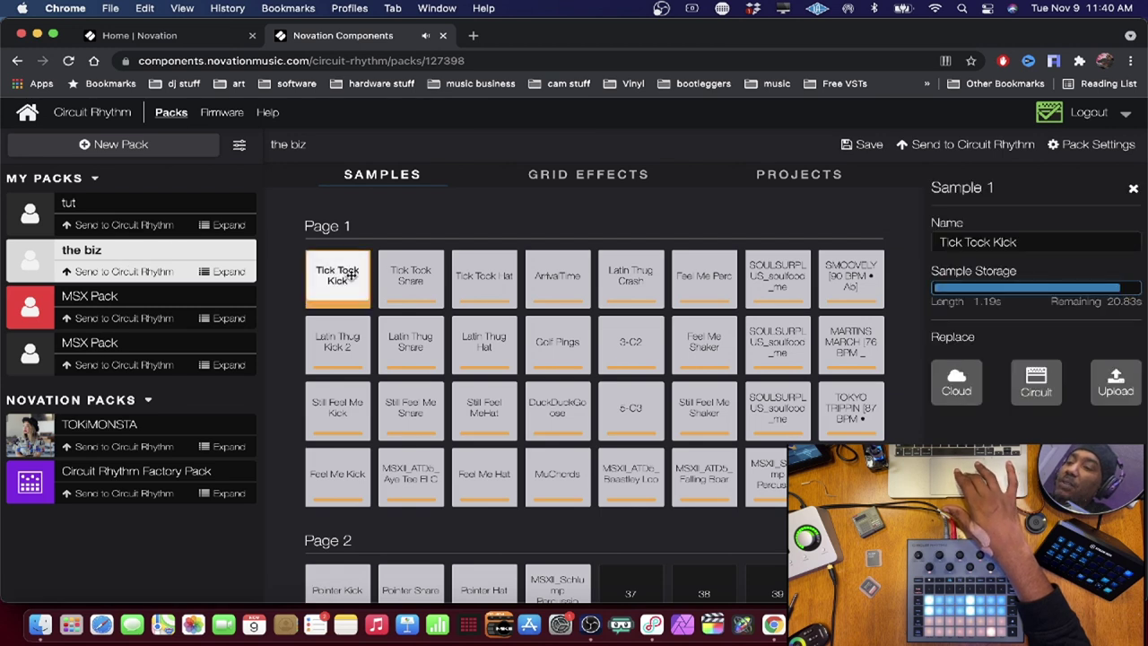
click(422, 279)
click(471, 284)
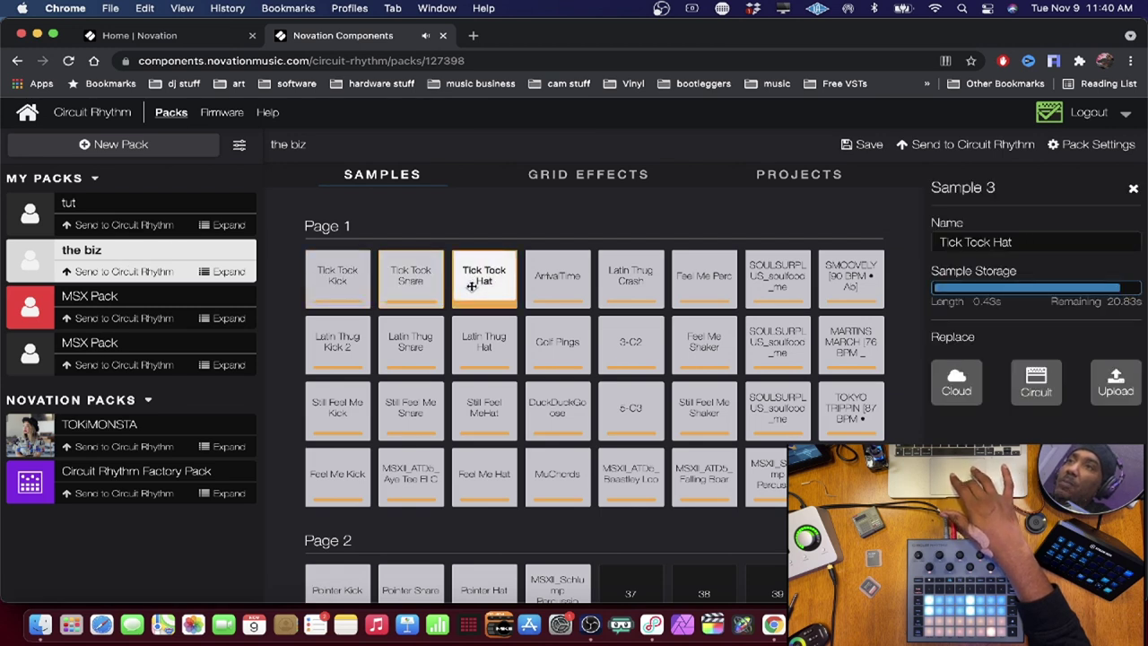
click(538, 281)
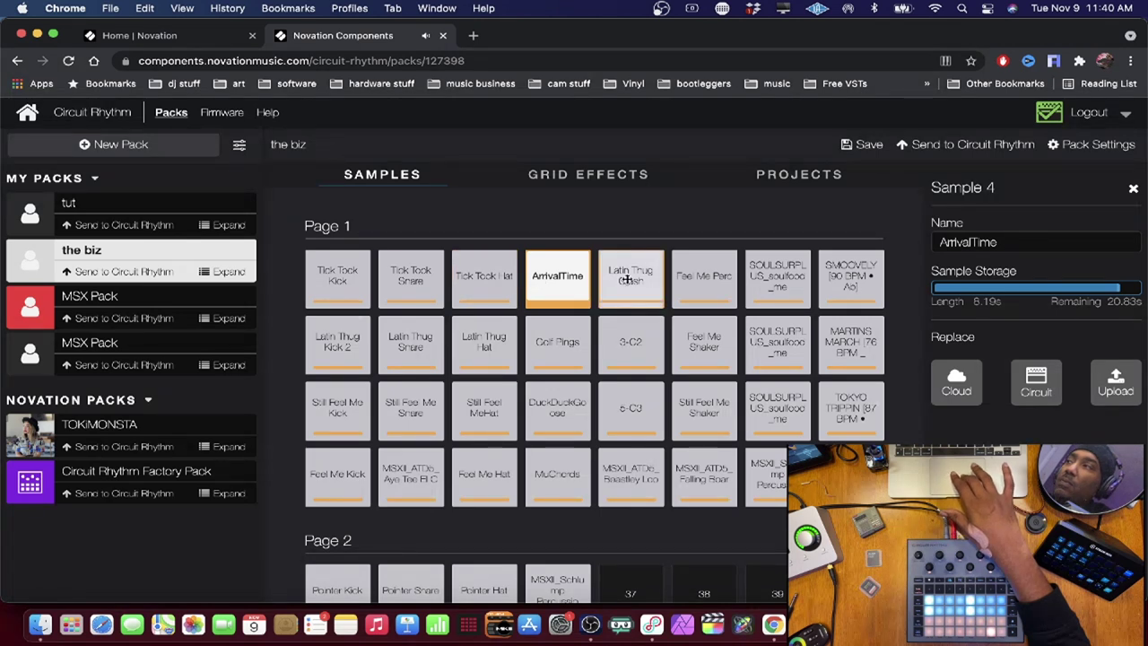